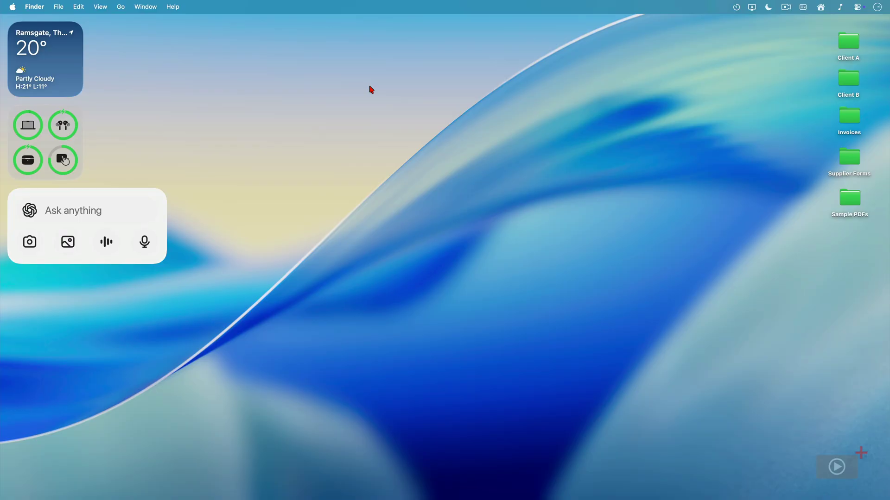
# Launch Shortcuts through Spotlight and start a new automation from the Automation section
pyautogui.press('super+space')
pyautogui.write('shortcuts')
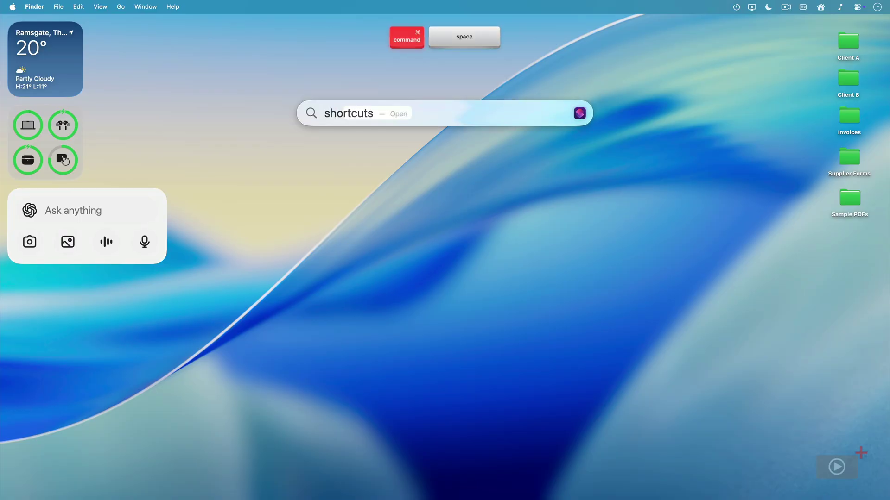
pyautogui.press('Return')
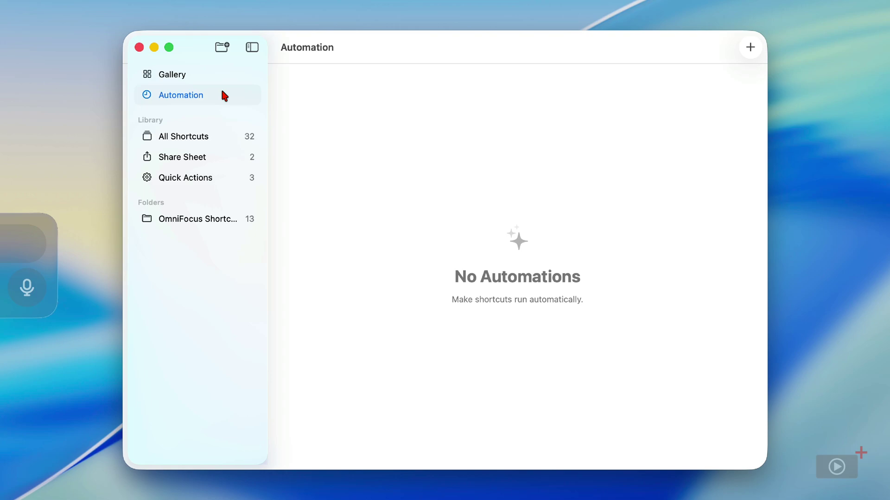
pyautogui.click(749, 48)
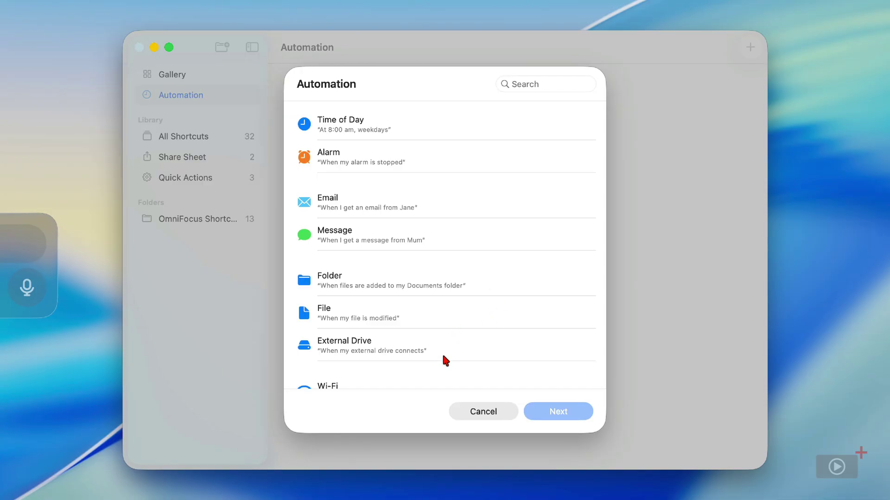
pyautogui.scroll(-10, 445, 361)
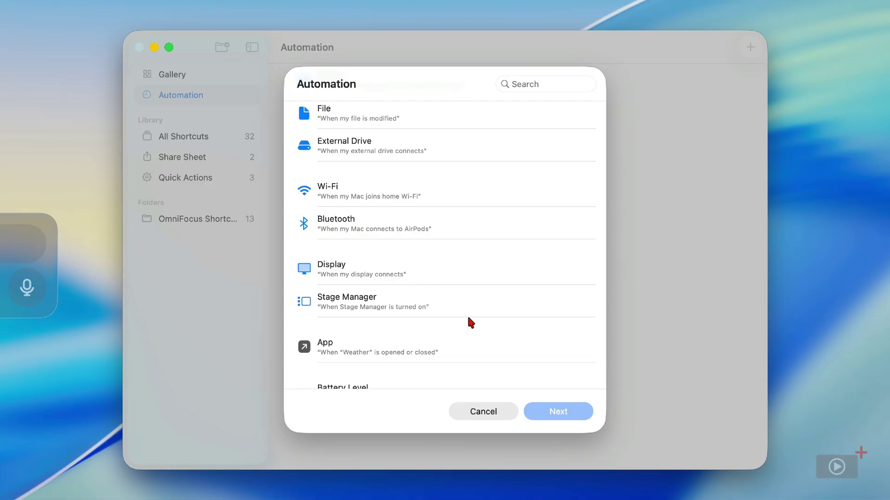
pyautogui.scroll(-8, 469, 319)
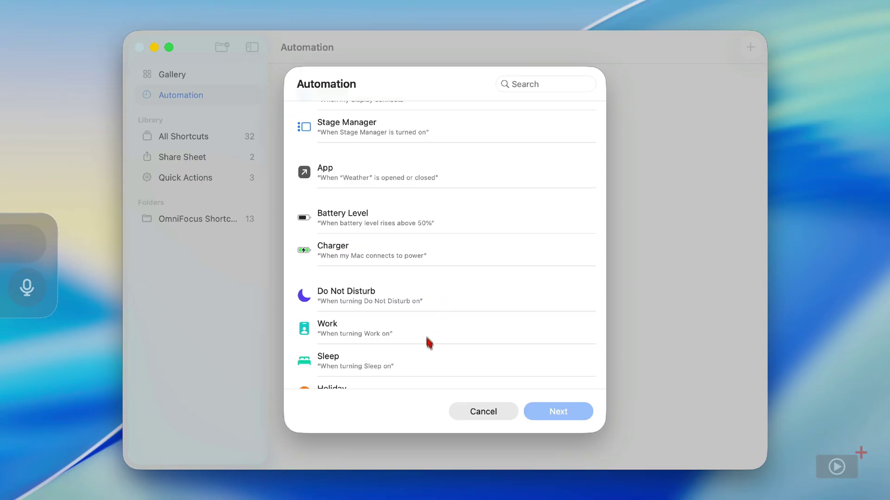
pyautogui.scroll(-5, 428, 361)
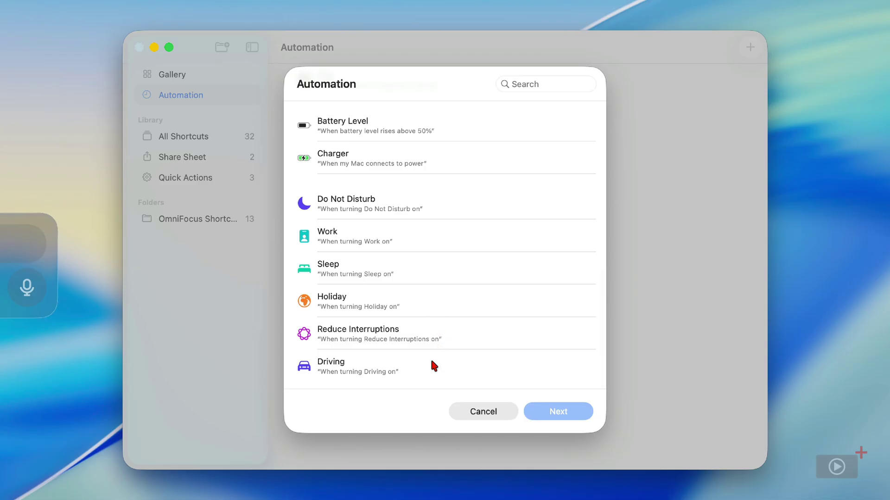
pyautogui.scroll(15, 430, 362)
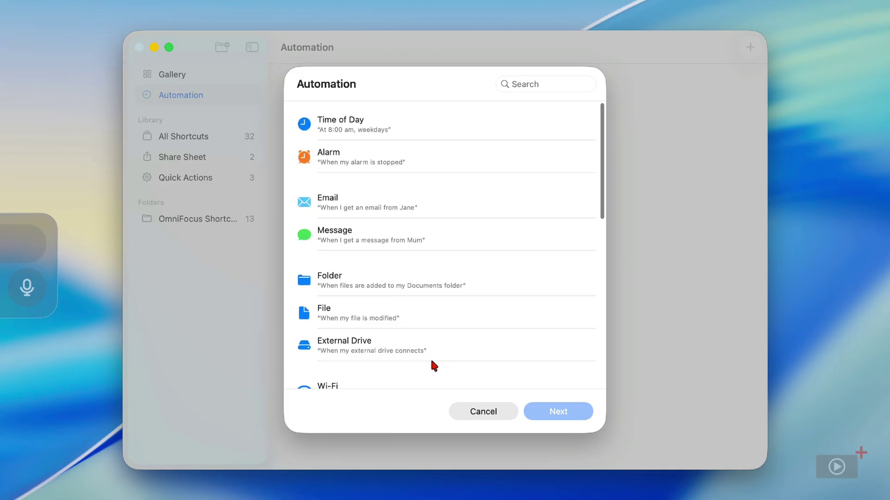
# Set up a Time of Day trigger at 15:30, repeating Daily, set to Run Immediately
pyautogui.click(431, 128)
pyautogui.click(552, 412)
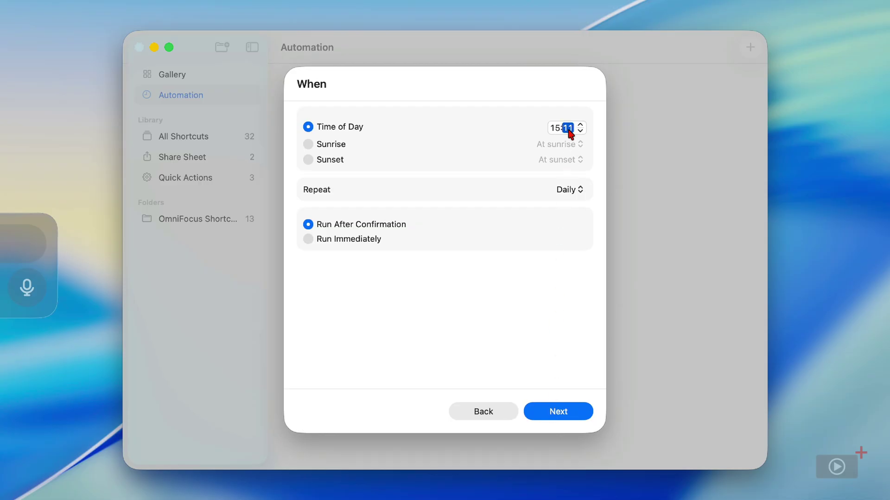
pyautogui.write('30')
pyautogui.click(565, 189)
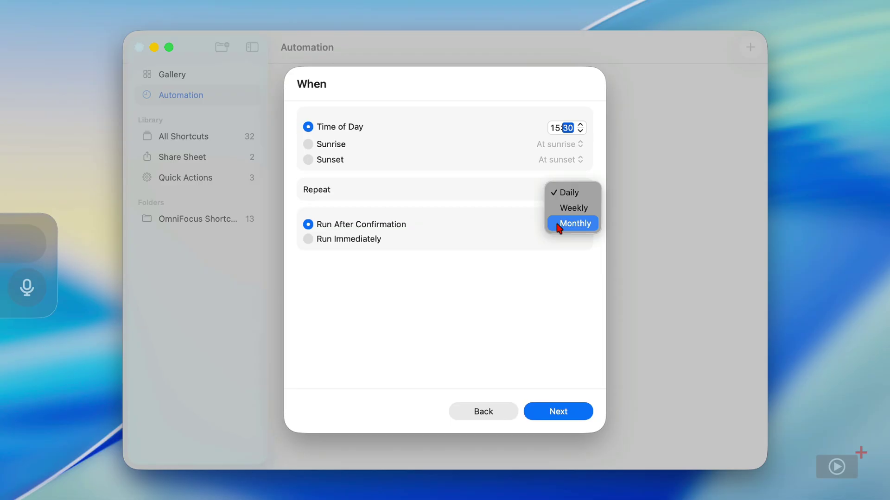
pyautogui.click(531, 191)
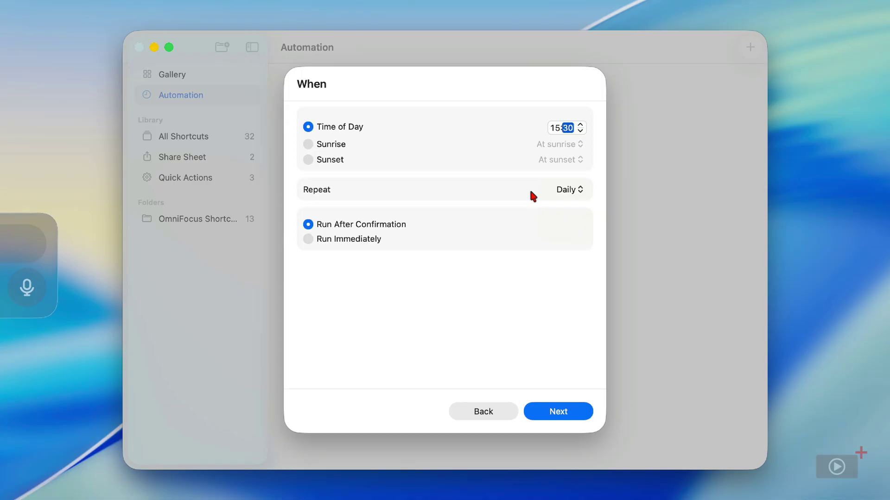
pyautogui.click(314, 240)
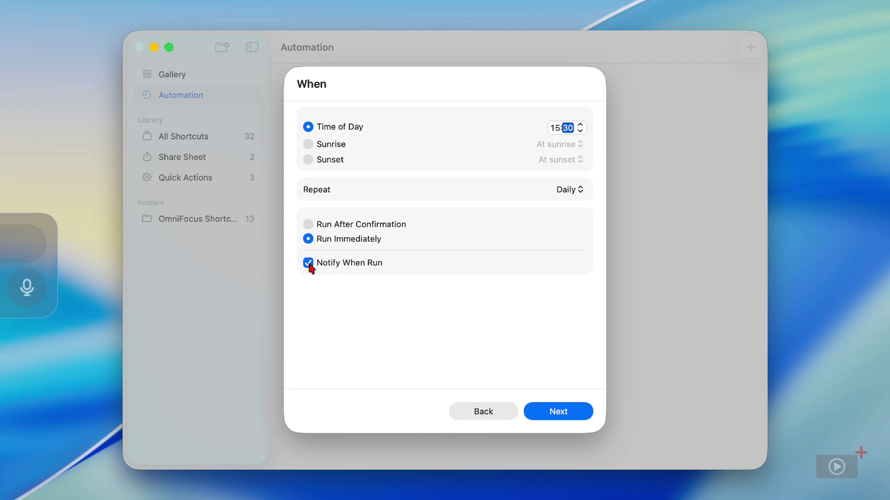
pyautogui.click(558, 411)
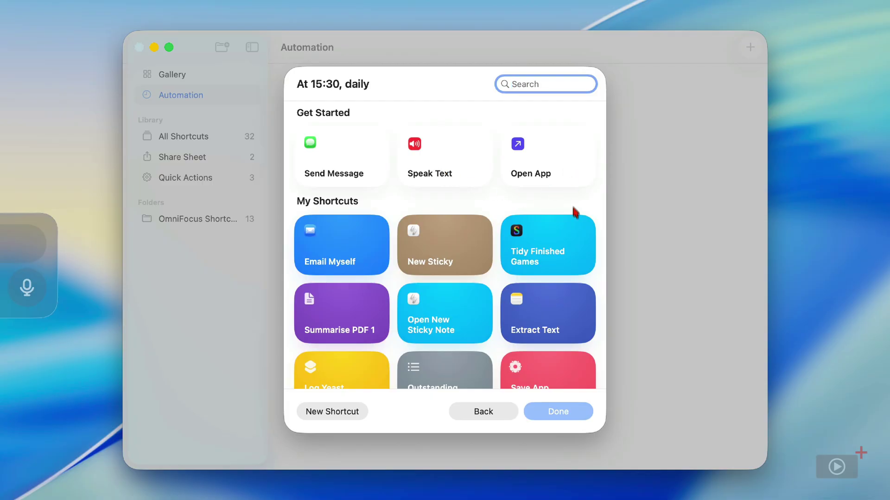
# Scroll through My Shortcuts and create a new blank shortcut for the automation
pyautogui.scroll(-5, 579, 294)
pyautogui.scroll(-8, 577, 295)
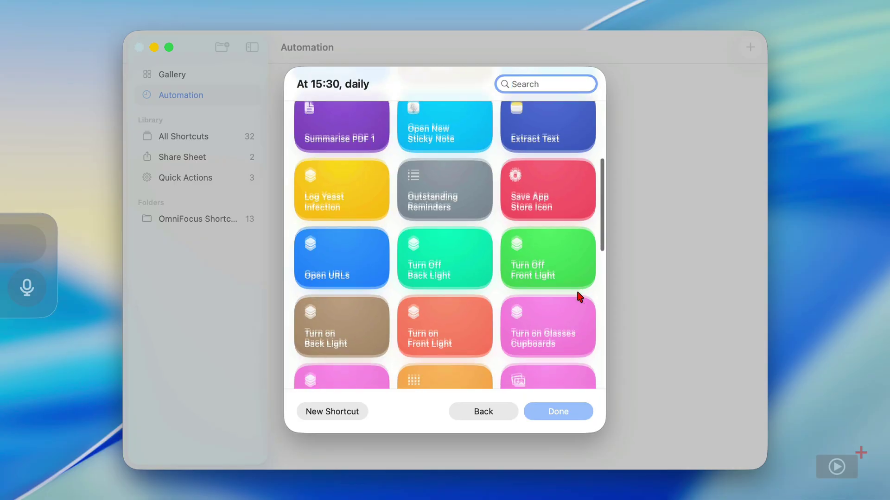
pyautogui.scroll(-5, 579, 297)
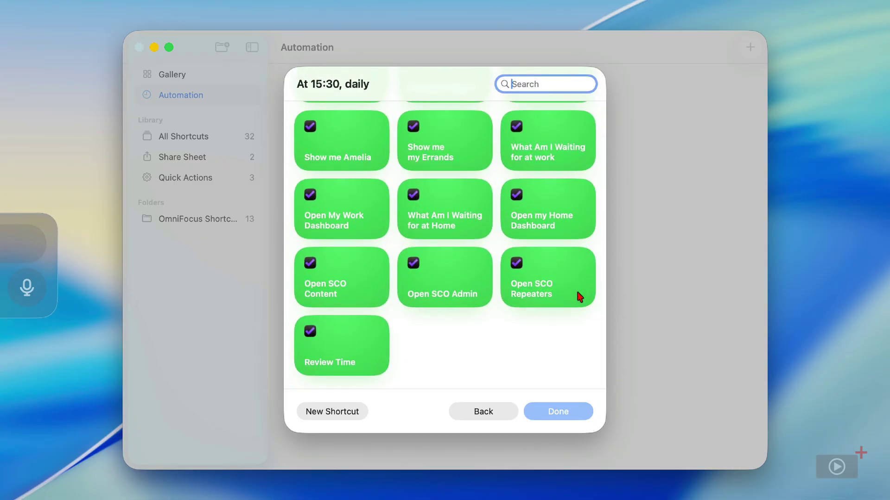
pyautogui.click(332, 411)
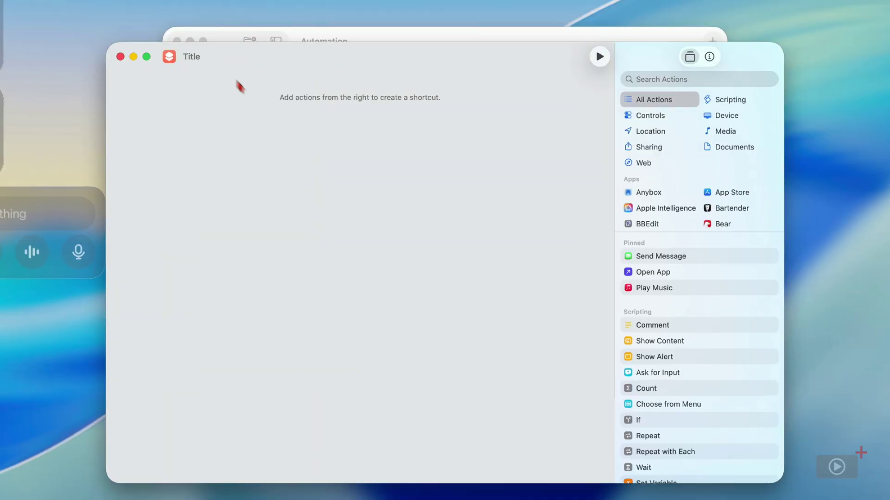
# Title the shortcut 'Morning Focus' and add an Open App action set to OmniFocus
pyautogui.write('Morning Focus')
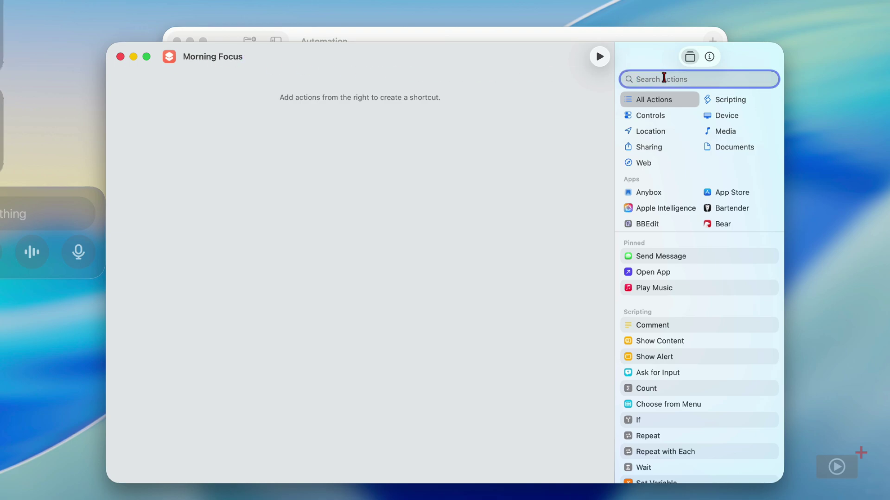
pyautogui.write('open app')
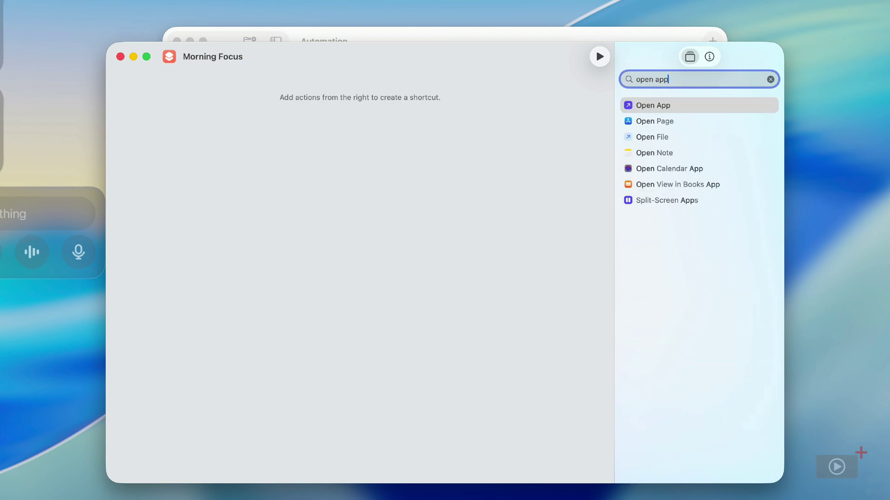
pyautogui.moveTo(655, 109); pyautogui.dragTo(299, 98)
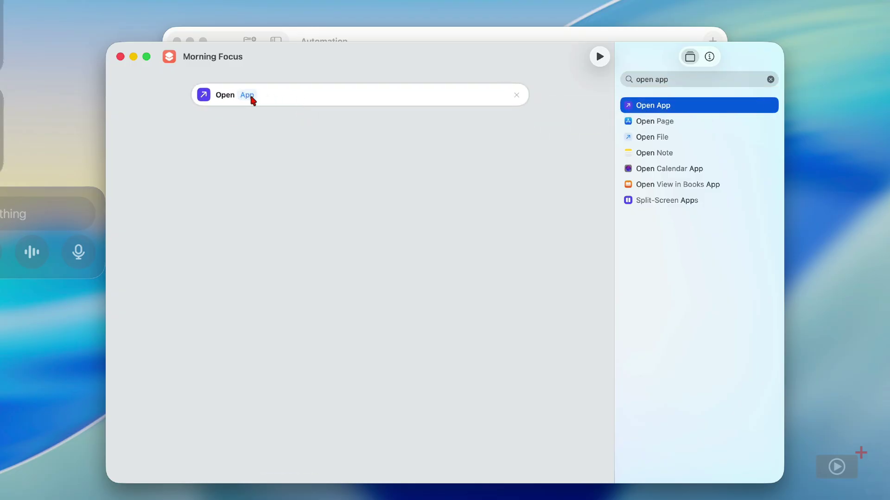
pyautogui.click(251, 97)
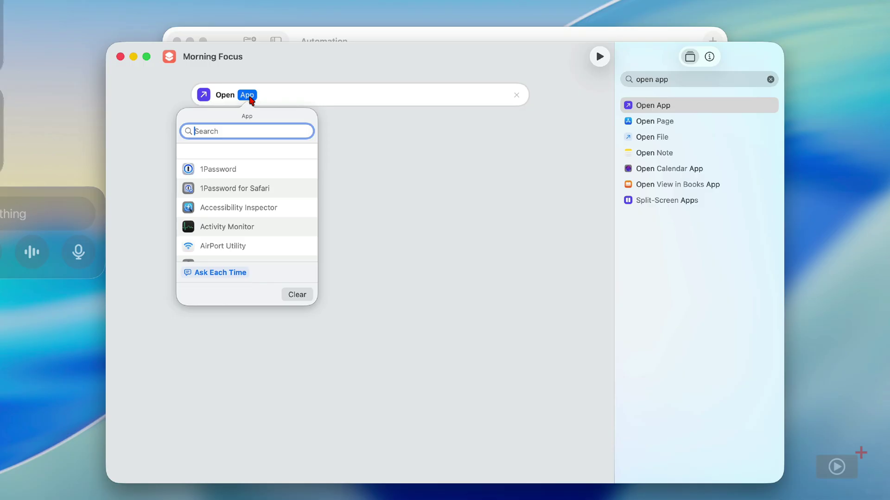
pyautogui.write('omni')
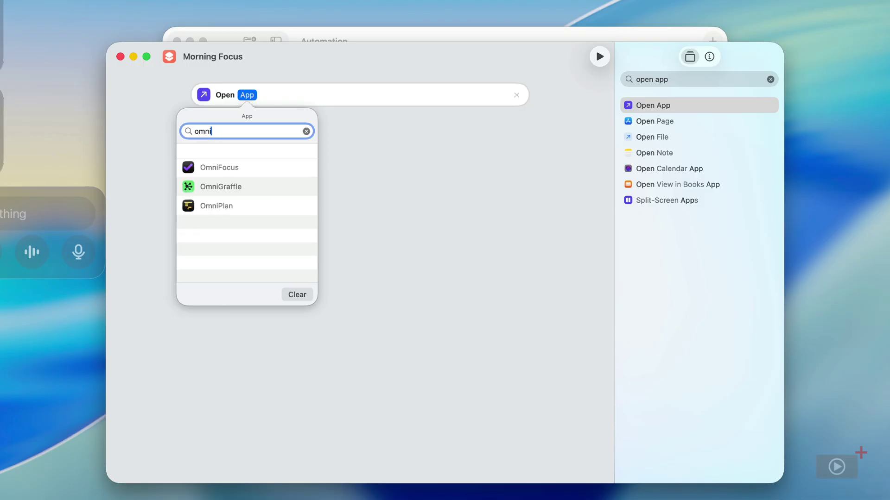
pyautogui.click(232, 167)
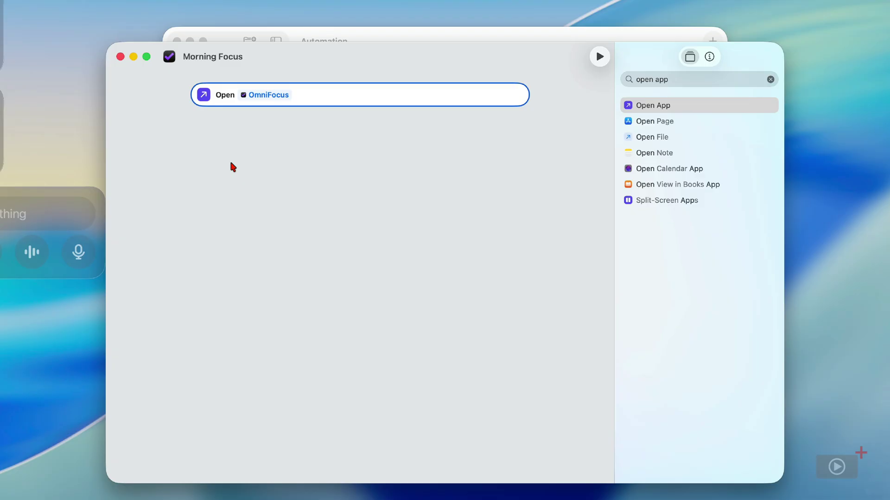
# Duplicate the Open OmniFocus action and switch the copy to open Calendar
pyautogui.rightClick(329, 99)
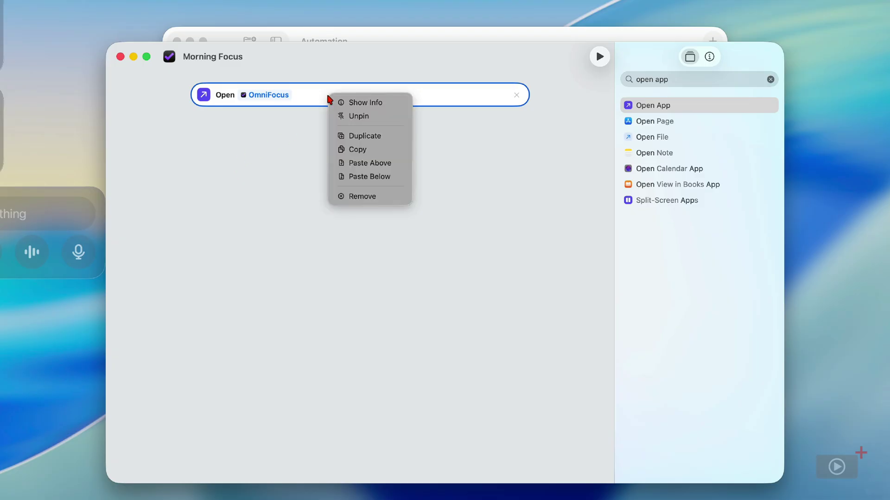
pyautogui.click(334, 136)
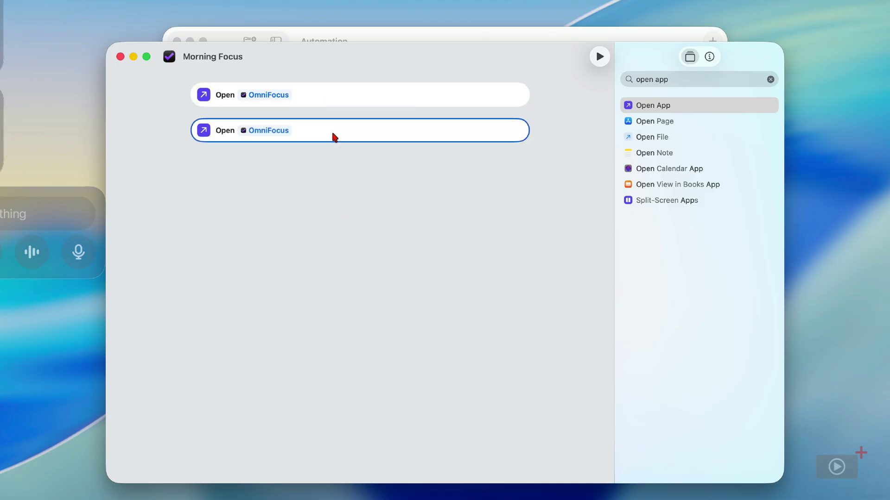
pyautogui.click(280, 131)
pyautogui.write('cal')
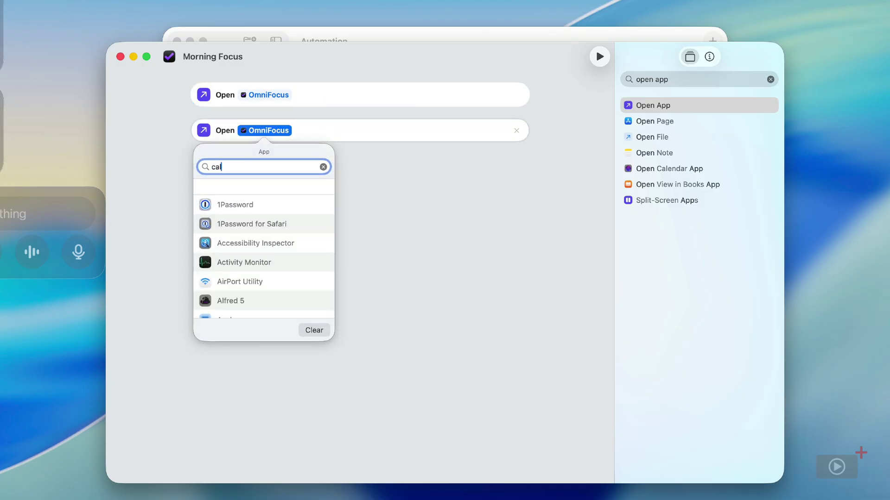
pyautogui.click(261, 247)
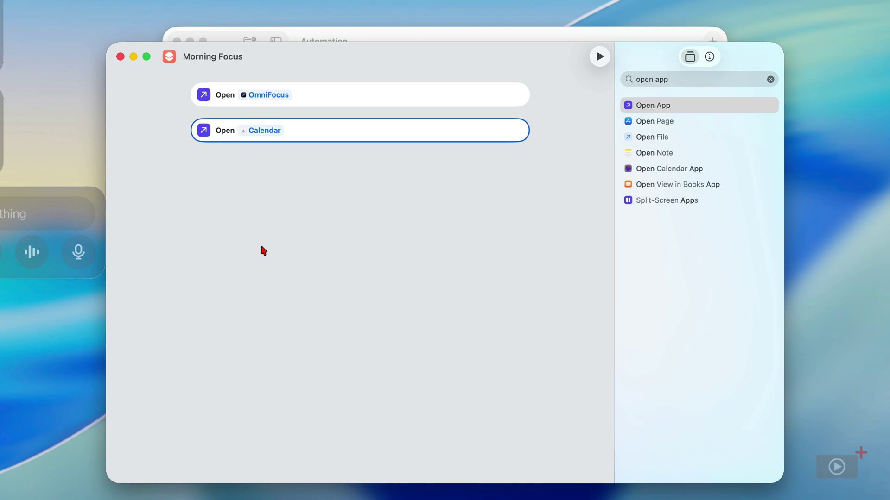
pyautogui.click(770, 79)
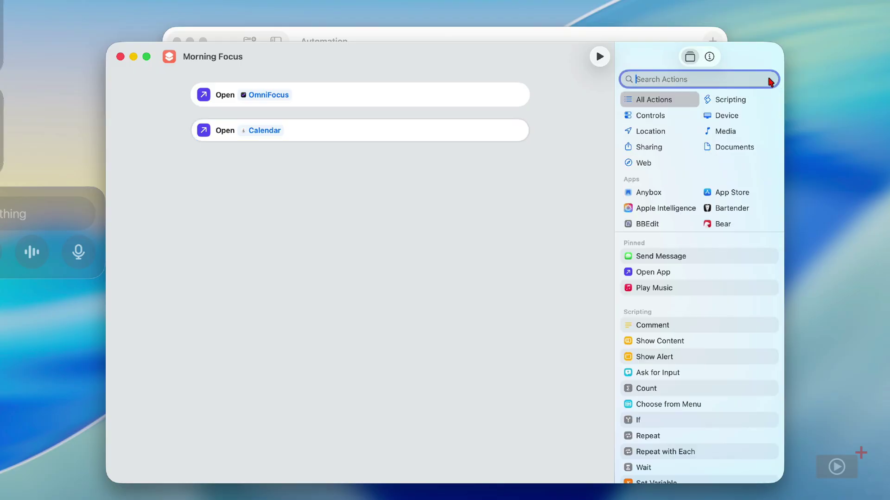
# Add a Send Keyboard Shortcut action after Calendar with cmd On and character 1
pyautogui.write('shortc')
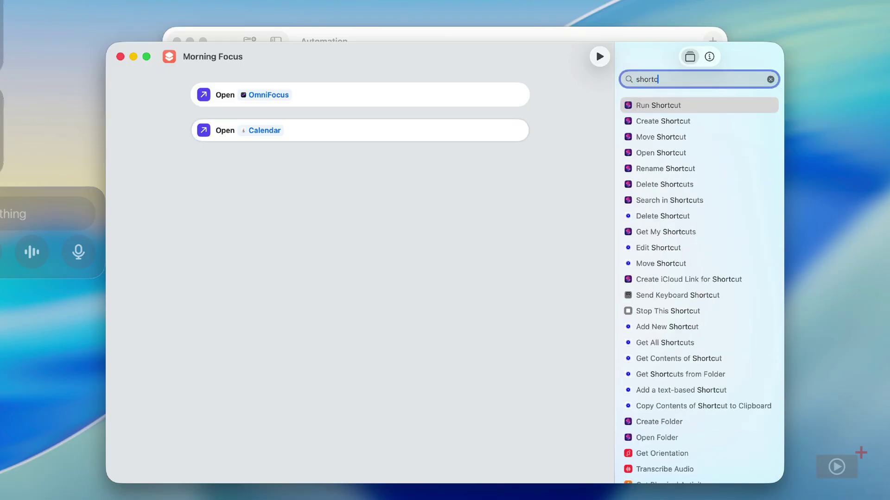
pyautogui.write('ut')
pyautogui.press('Tab')
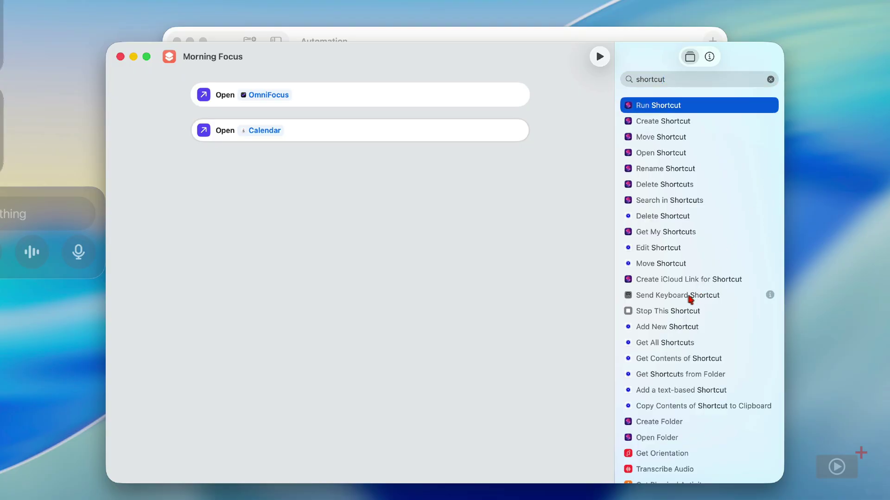
pyautogui.moveTo(691, 299); pyautogui.dragTo(330, 194)
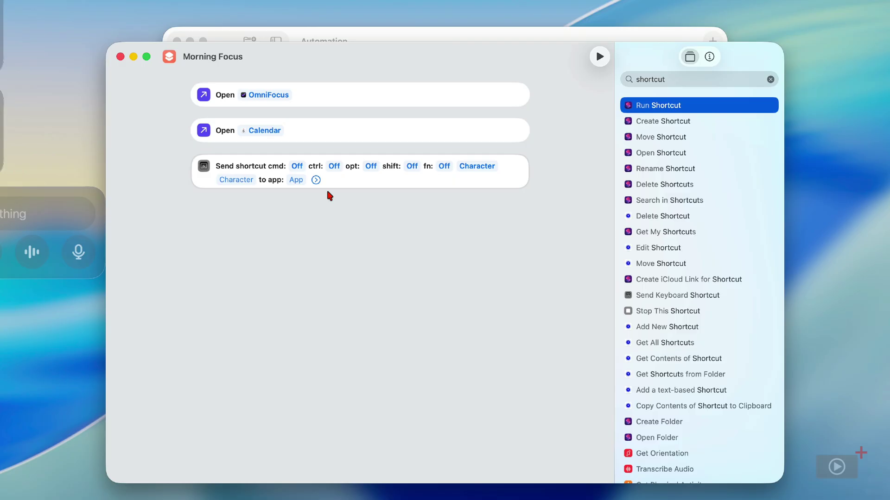
pyautogui.click(297, 166)
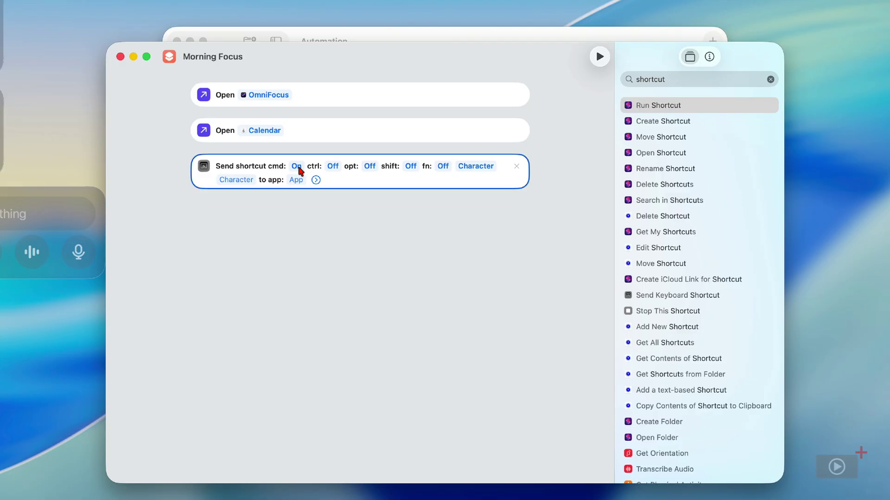
pyautogui.click(239, 179)
pyautogui.write('1')
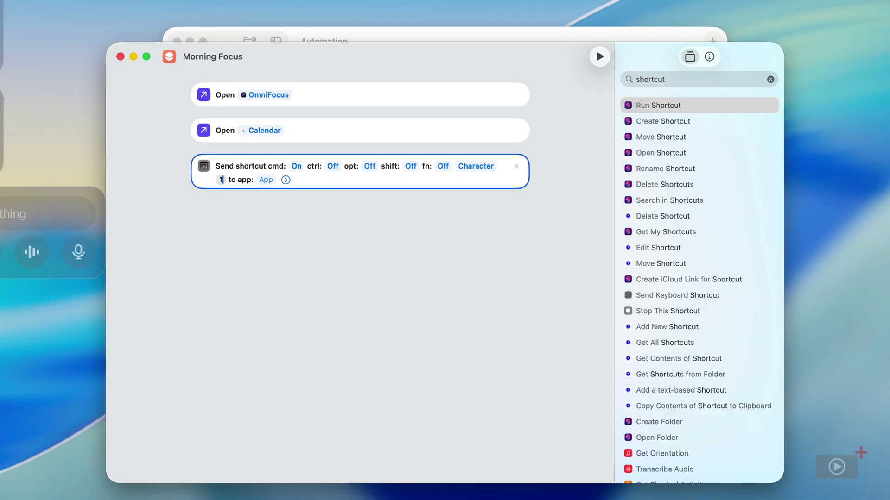
pyautogui.press('Return')
# Add a Set Focus action that turns the Work focus On until 5 pm
pyautogui.click(769, 80)
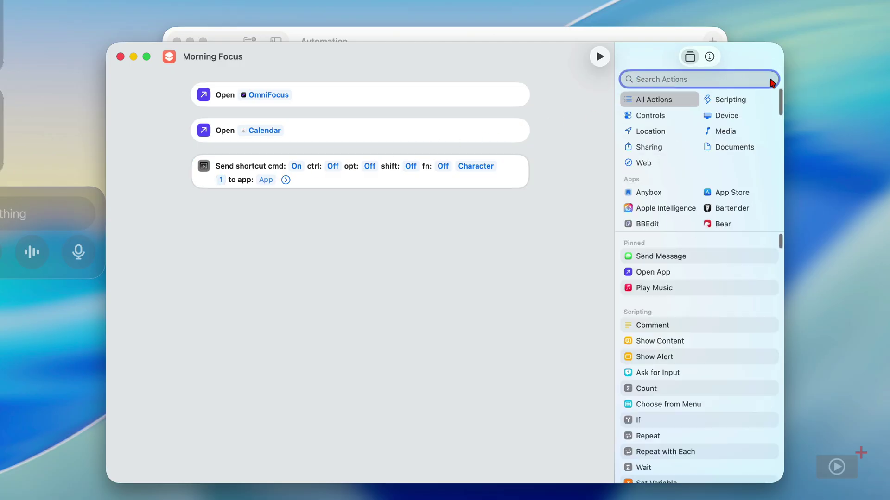
pyautogui.write('focus')
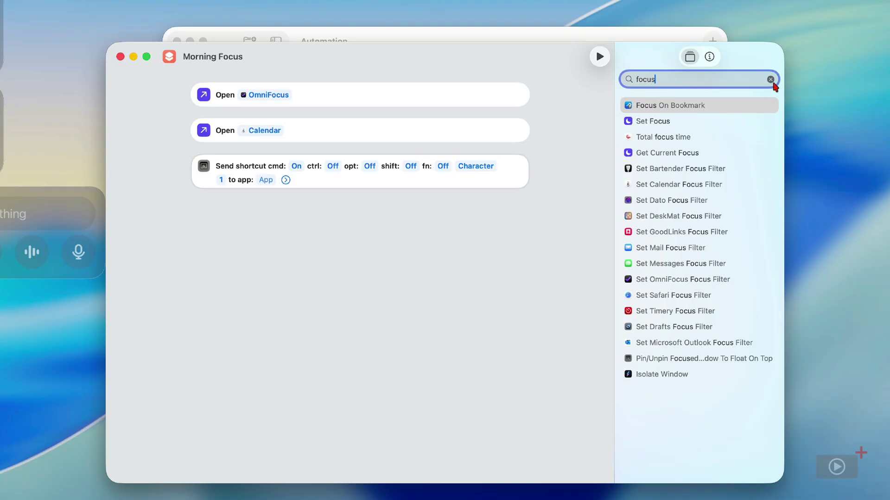
pyautogui.moveTo(653, 122); pyautogui.dragTo(297, 221)
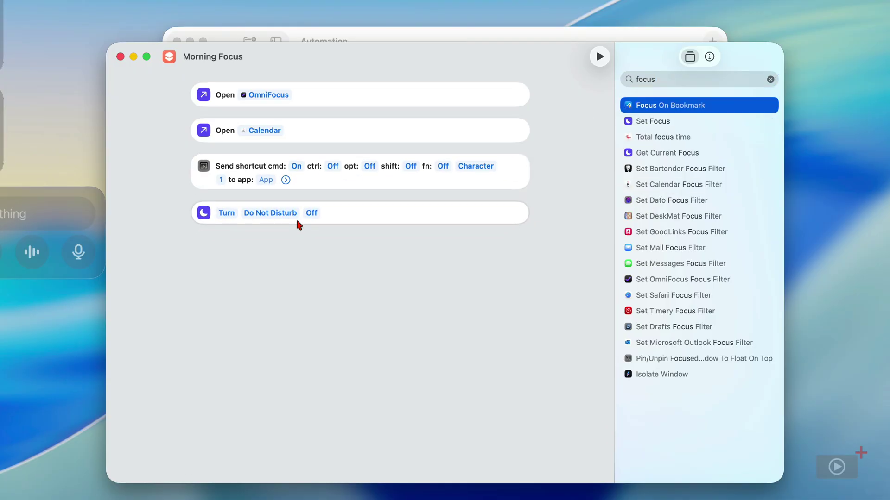
pyautogui.click(280, 215)
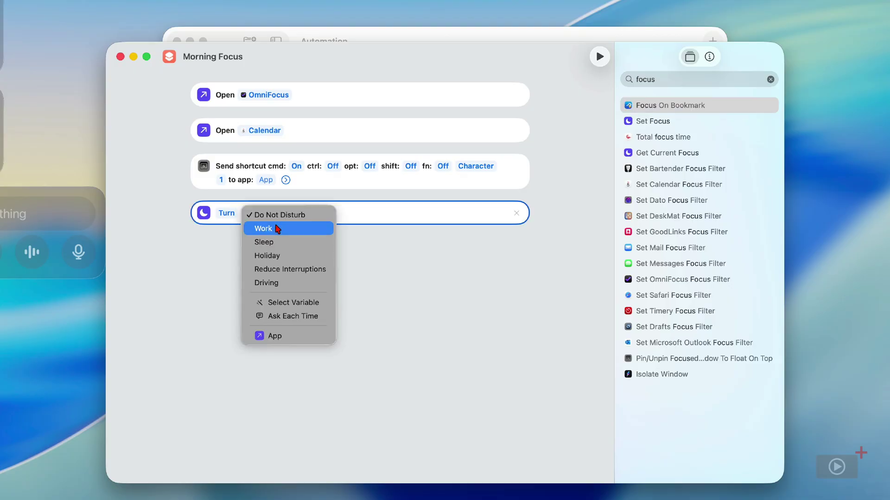
pyautogui.click(275, 227)
pyautogui.click(278, 213)
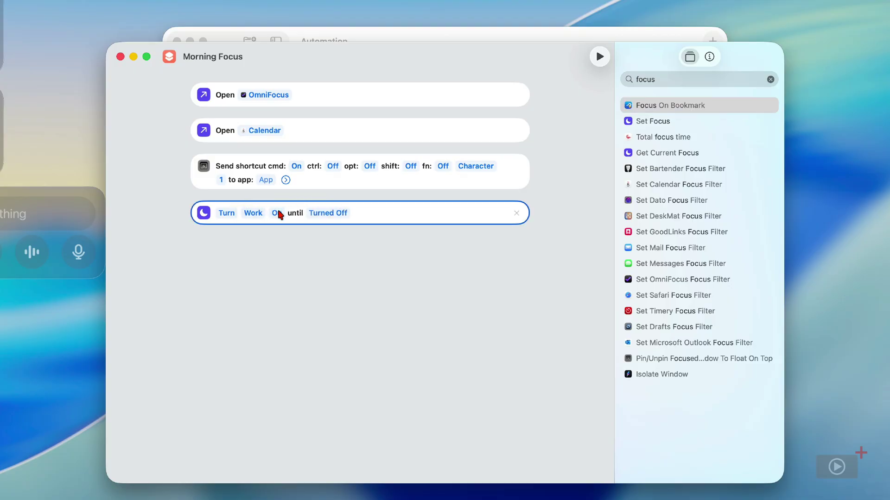
pyautogui.click(316, 222)
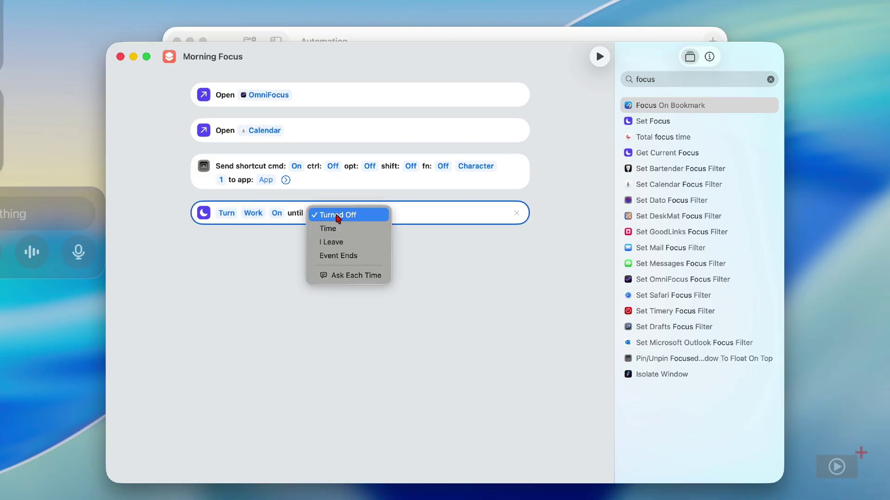
pyautogui.click(356, 228)
pyautogui.click(343, 213)
pyautogui.write('5 pm')
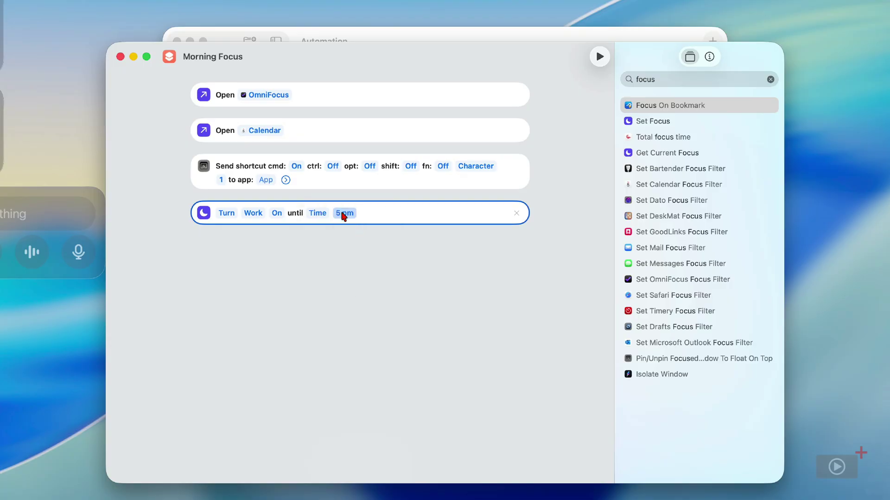
# Add an Open App action set to Music below the focus step
pyautogui.click(770, 80)
pyautogui.write('open ap')
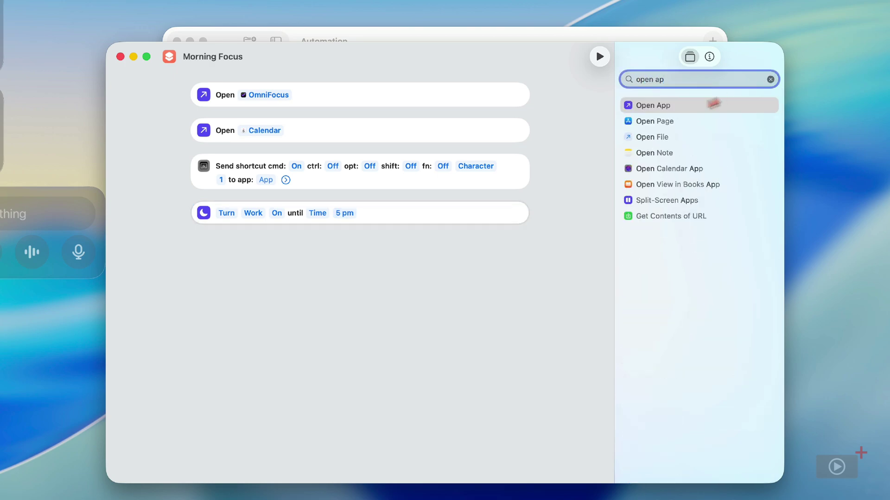
pyautogui.moveTo(663, 106); pyautogui.dragTo(334, 249)
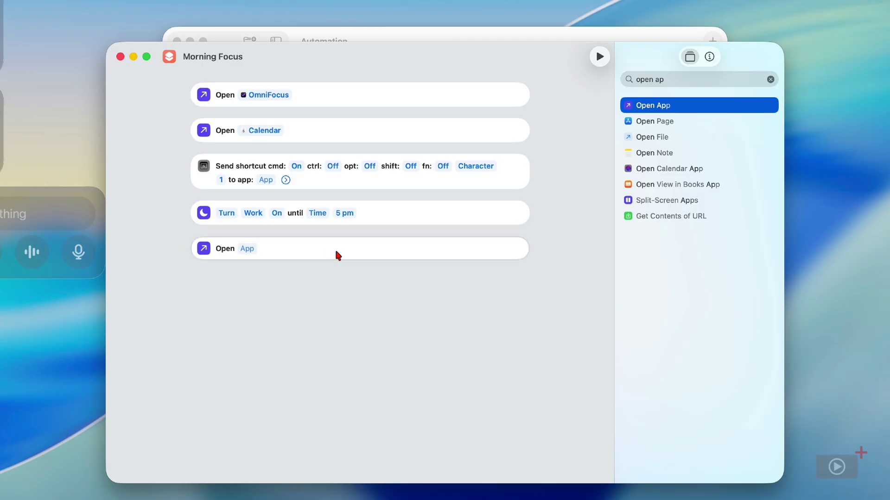
pyautogui.click(252, 252)
pyautogui.write('mus')
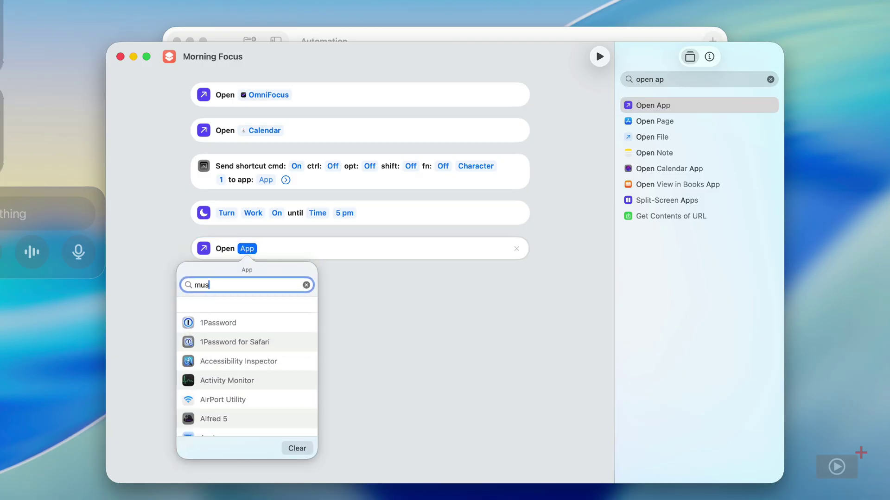
pyautogui.click(219, 323)
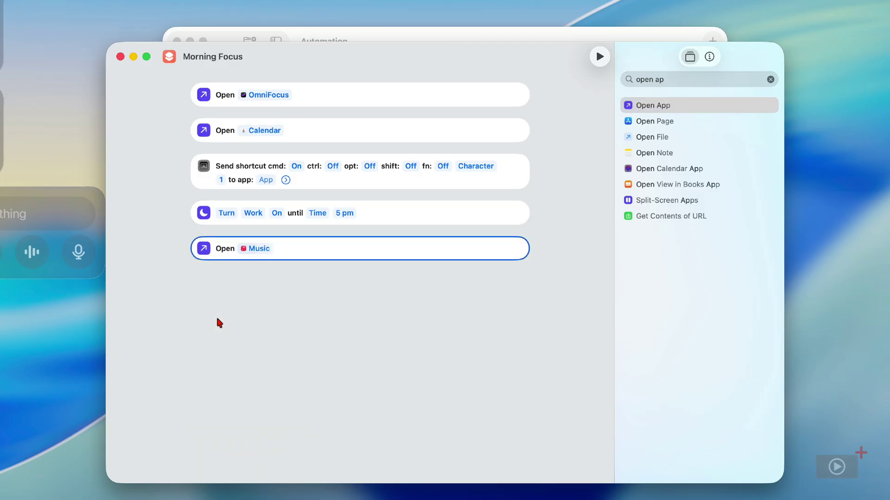
# Add a Play/Pause action after the Open Music step
pyautogui.moveTo(681, 80); pyautogui.dragTo(623, 80)
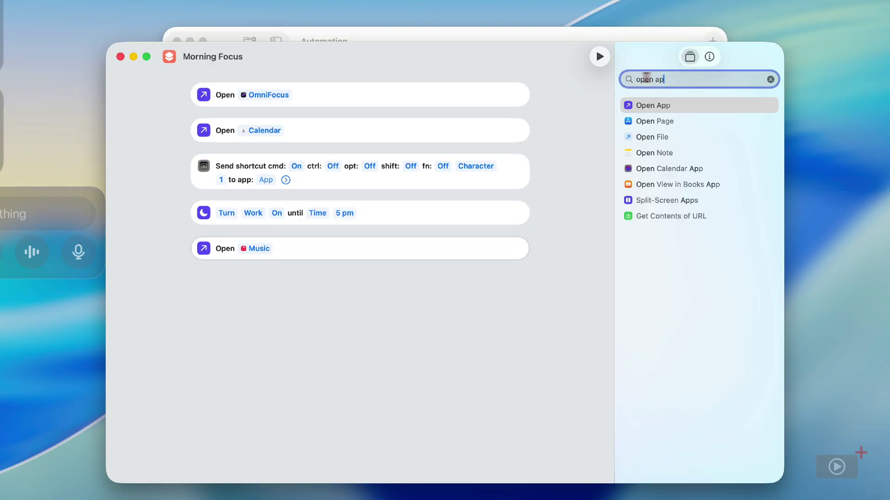
pyautogui.press('BackSpace')
pyautogui.write('pl')
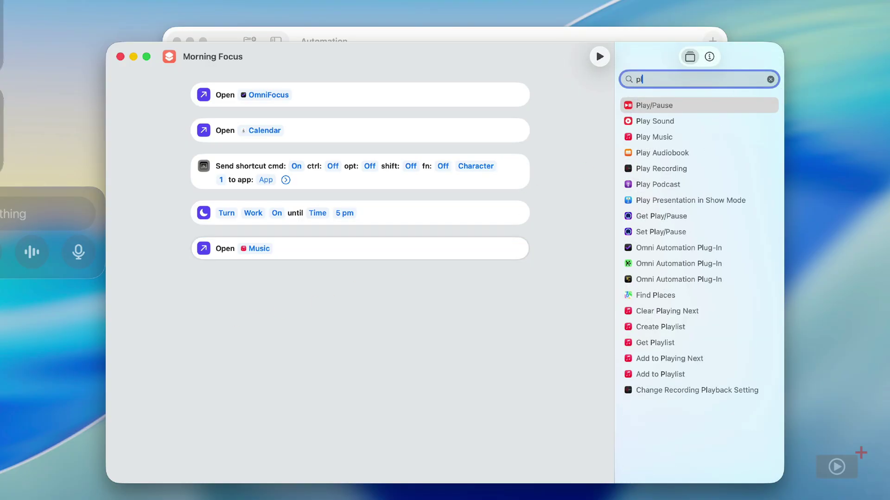
pyautogui.moveTo(741, 105); pyautogui.dragTo(385, 285)
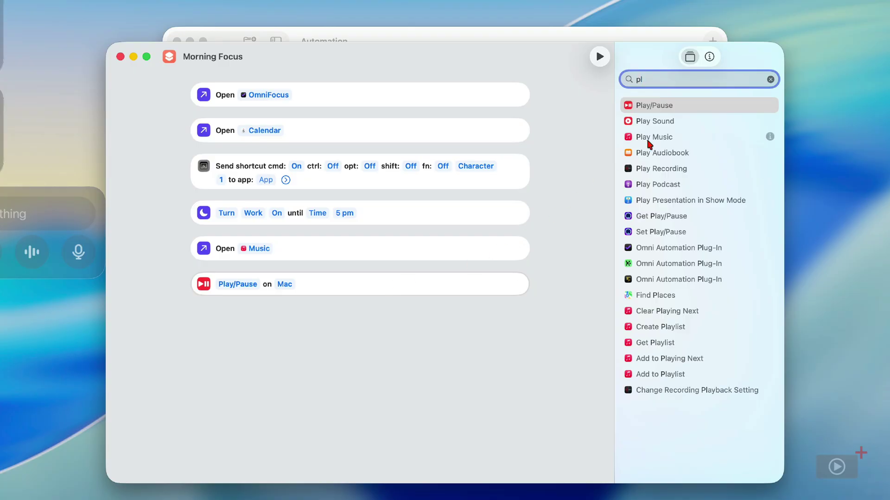
pyautogui.click(770, 79)
pyautogui.write('note')
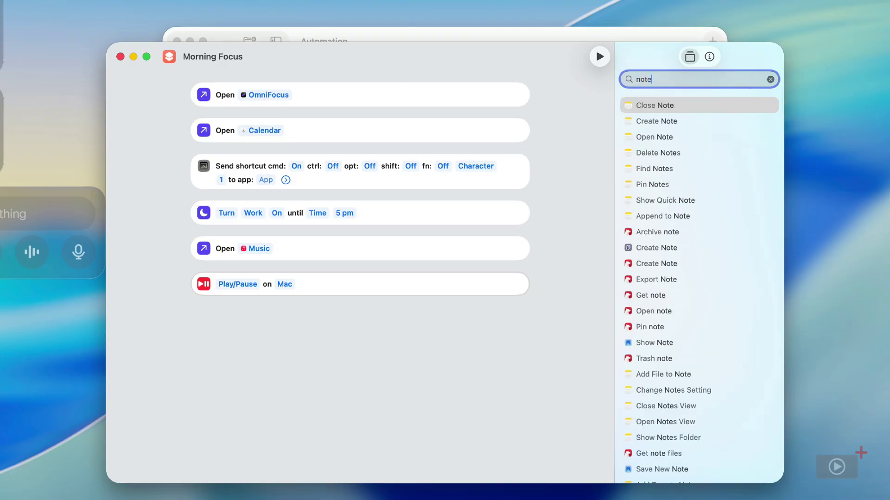
# Append a Create Note action whose body is the Current Date variable
pyautogui.moveTo(667, 121); pyautogui.dragTo(329, 321)
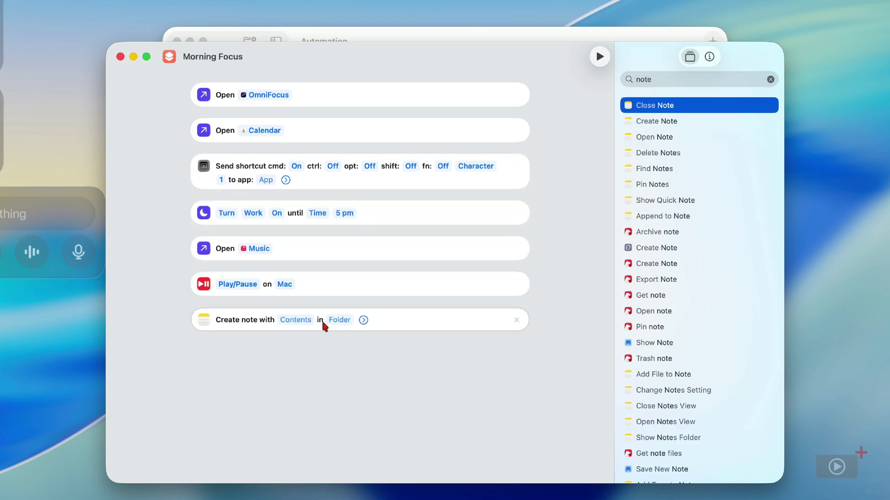
pyautogui.click(293, 320)
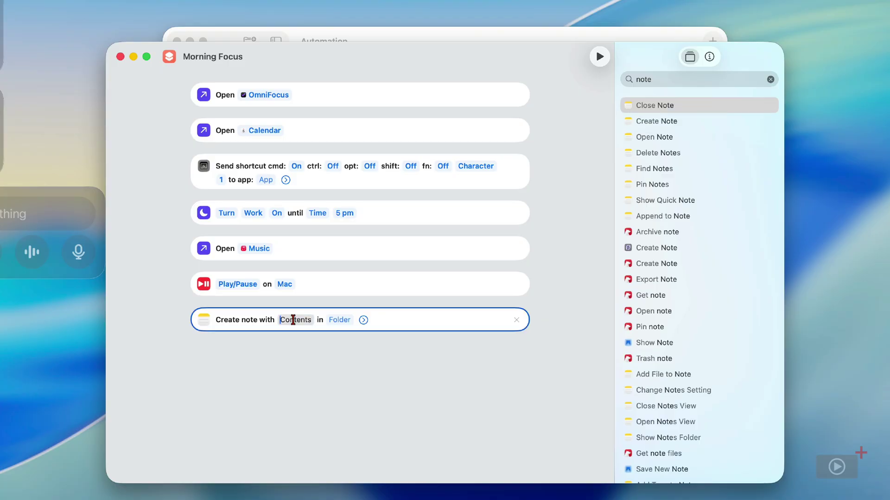
pyautogui.rightClick(293, 320)
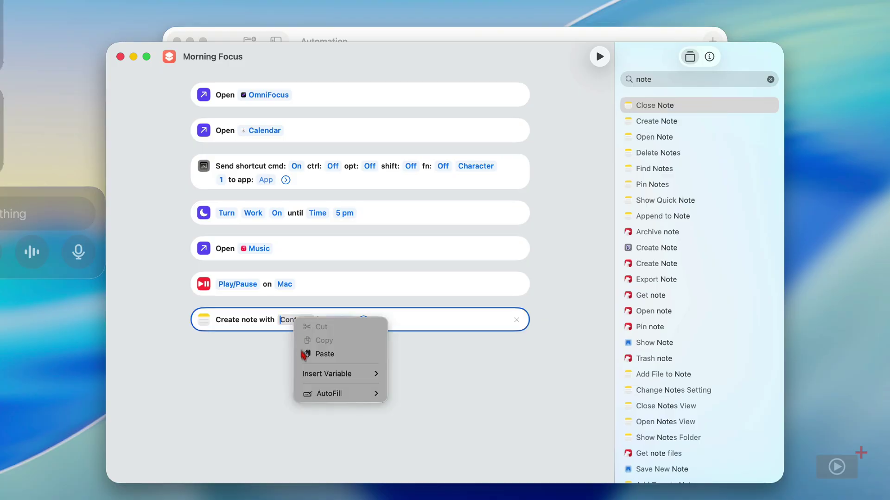
pyautogui.moveTo(306, 373)
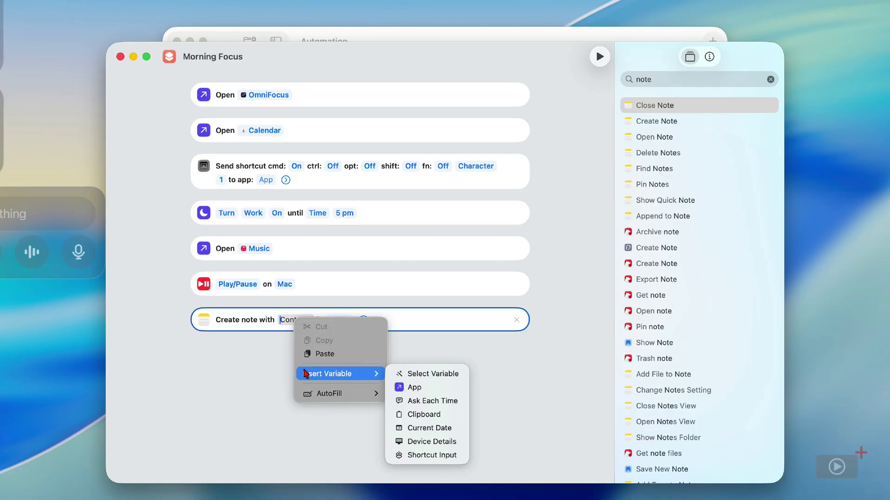
pyautogui.click(423, 428)
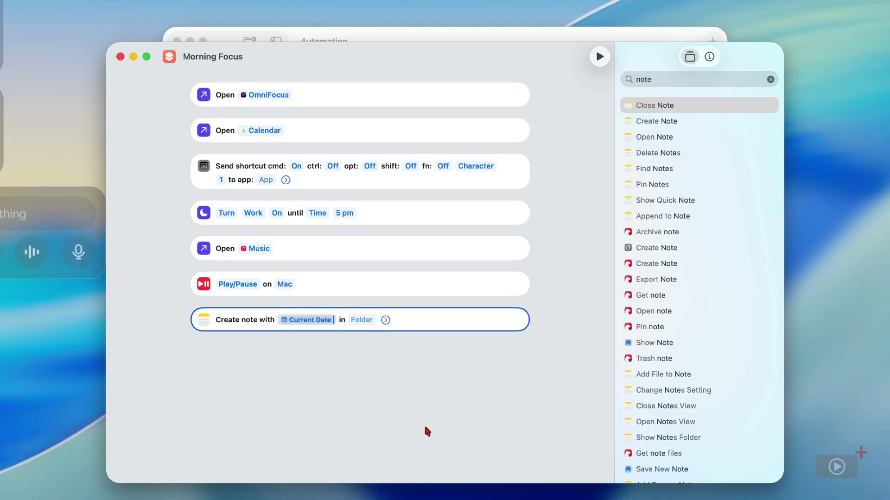
# Save the new note in the Daily Notes folder
pyautogui.click(362, 320)
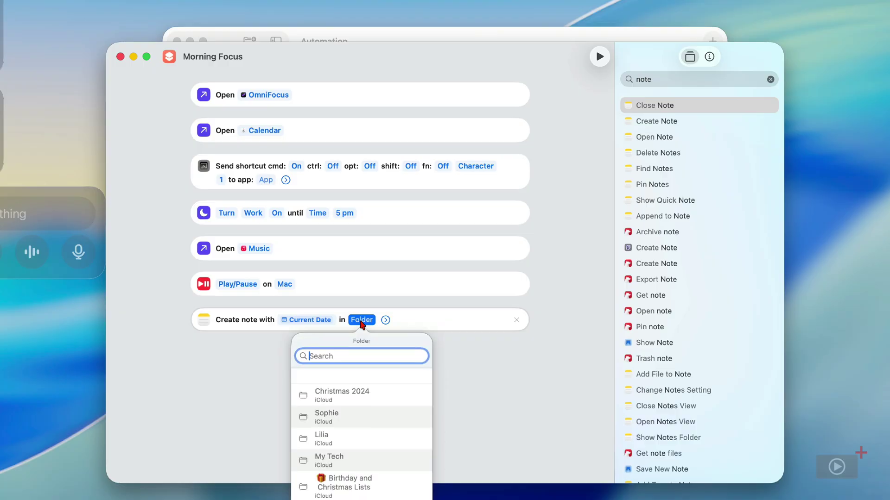
pyautogui.write('da')
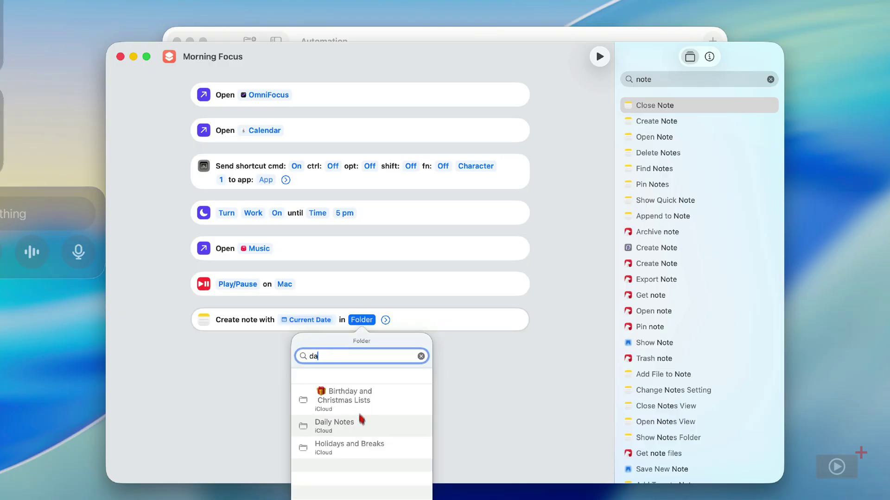
pyautogui.click(360, 419)
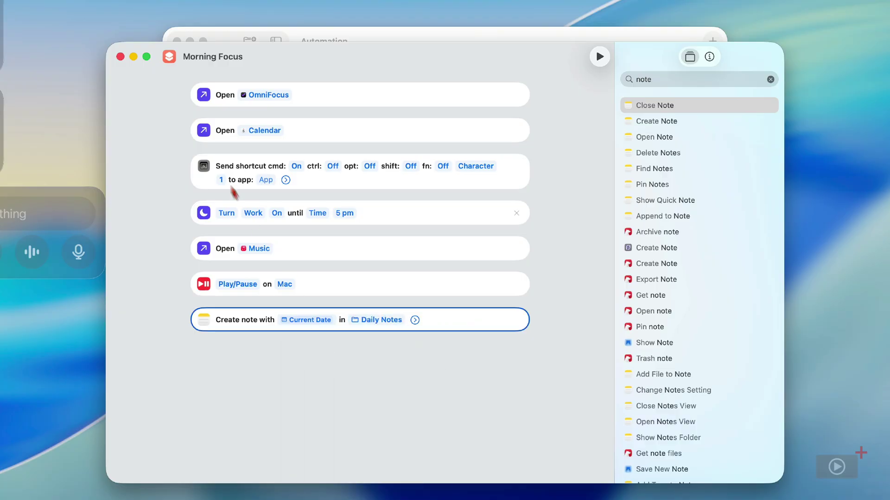
# Close the editor and change the daily automation's run time from 15:30 to 15:20
pyautogui.click(120, 56)
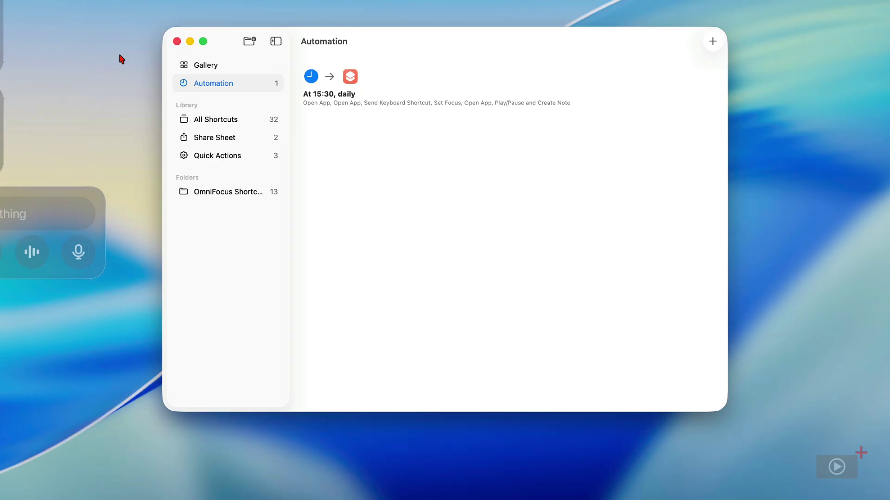
pyautogui.rightClick(325, 103)
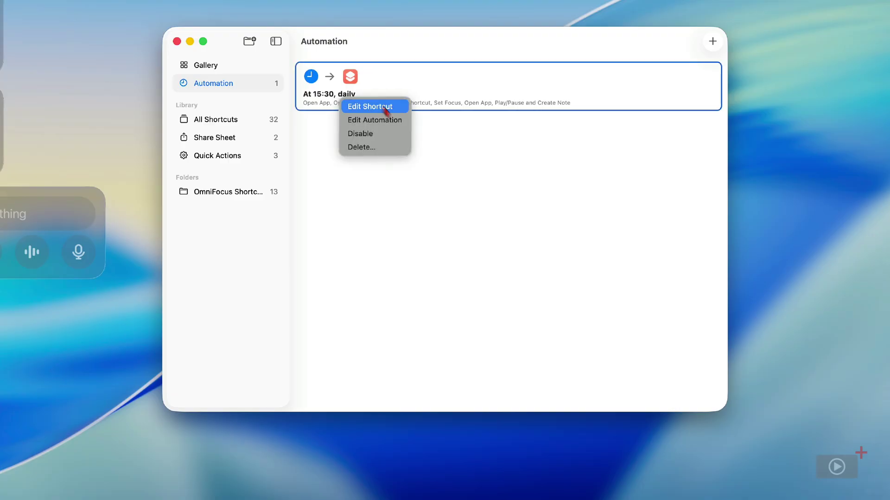
pyautogui.click(393, 120)
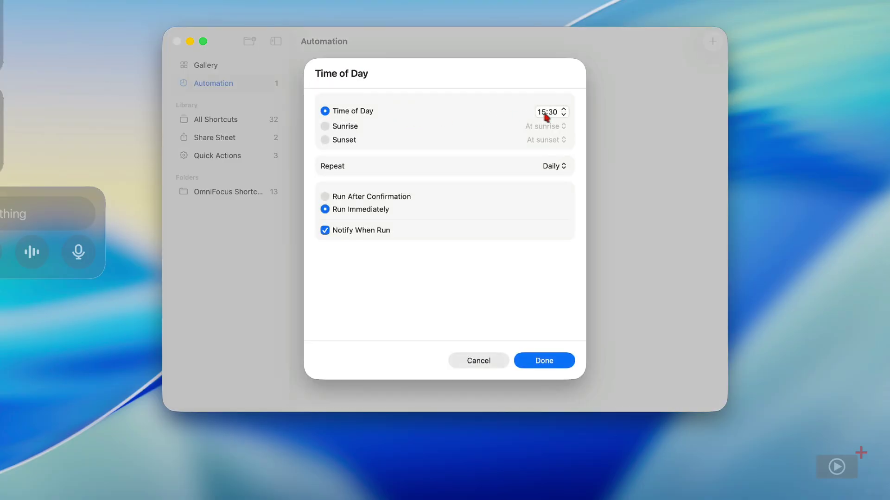
pyautogui.click(551, 113)
pyautogui.write('20')
pyautogui.click(551, 361)
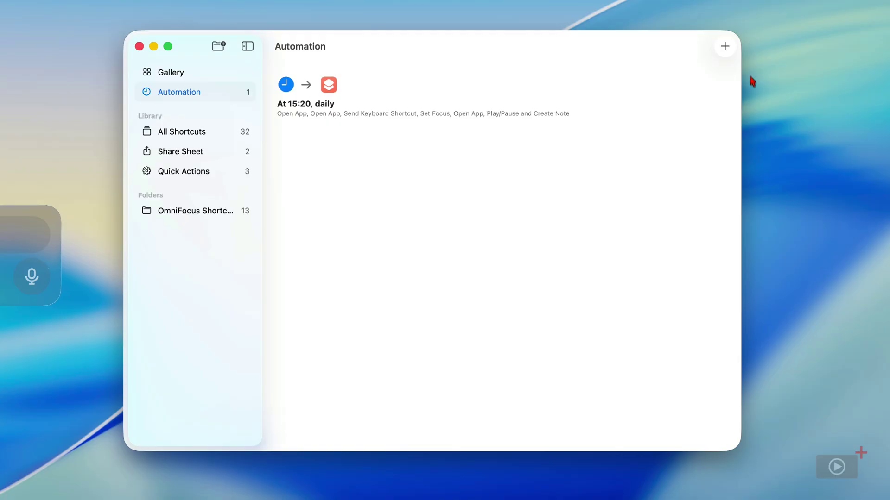
# Start a new Folder automation that watches the Desktop folder
pyautogui.click(724, 47)
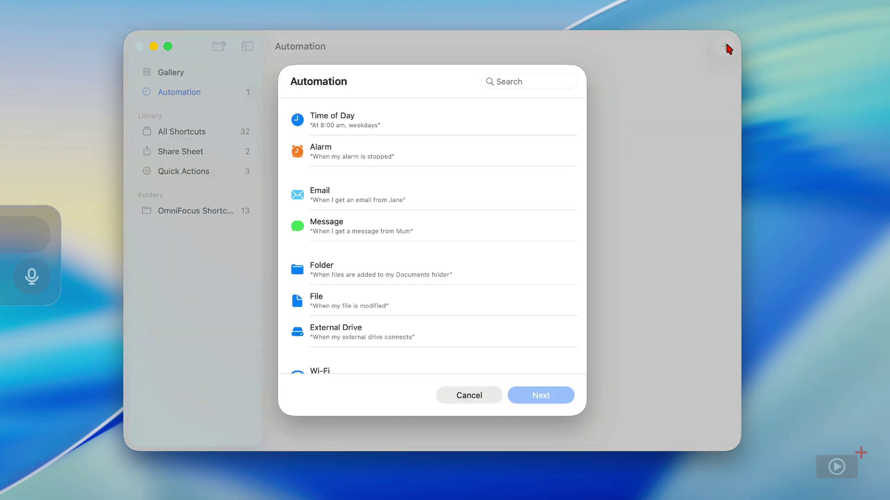
pyautogui.click(450, 267)
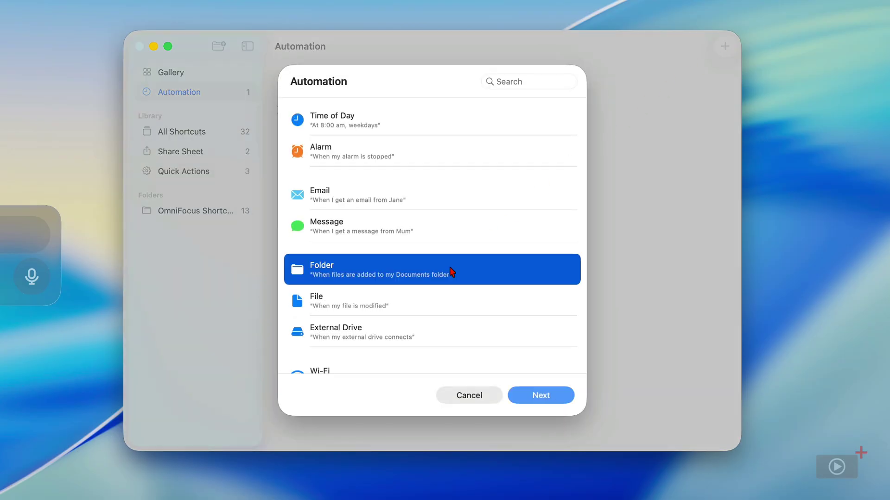
pyautogui.click(537, 398)
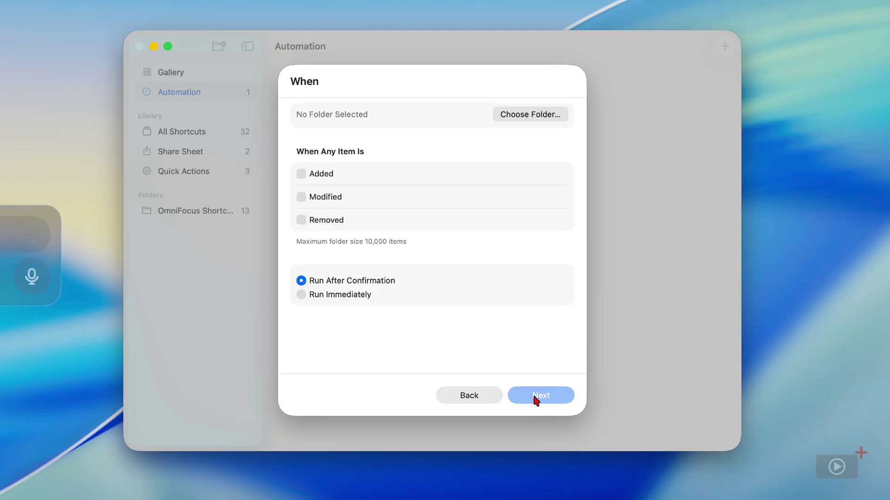
pyautogui.click(540, 116)
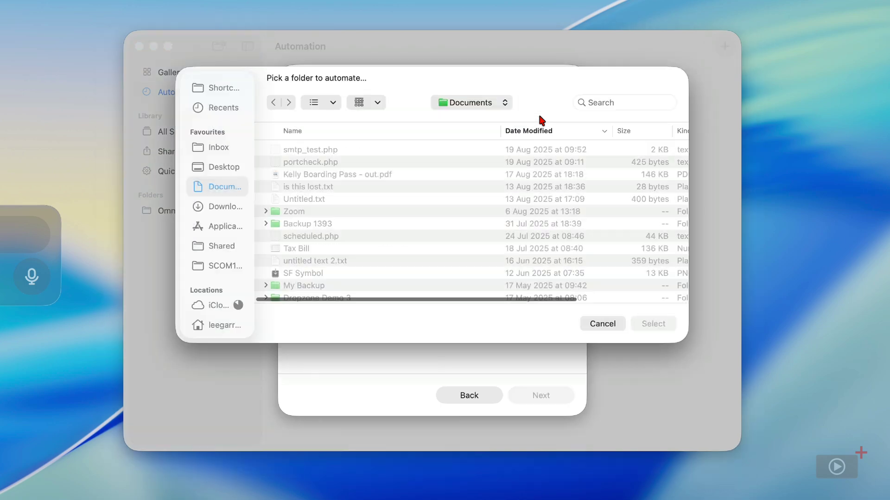
pyautogui.click(216, 170)
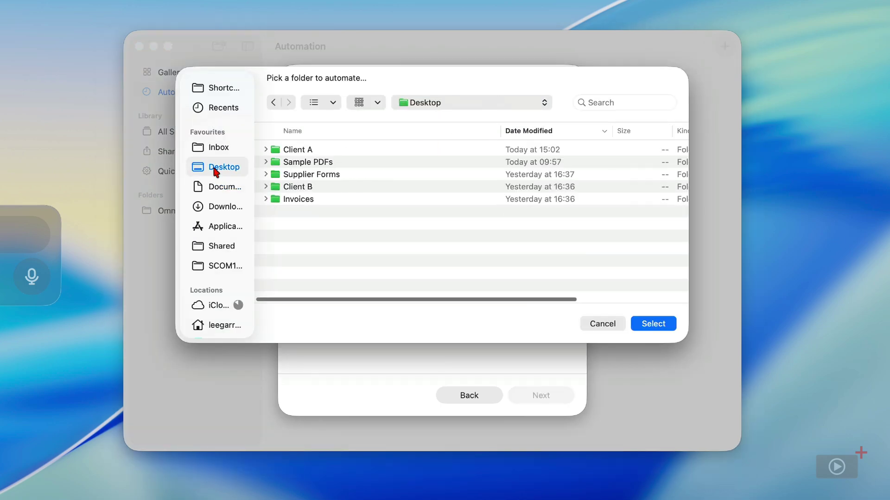
pyautogui.click(656, 324)
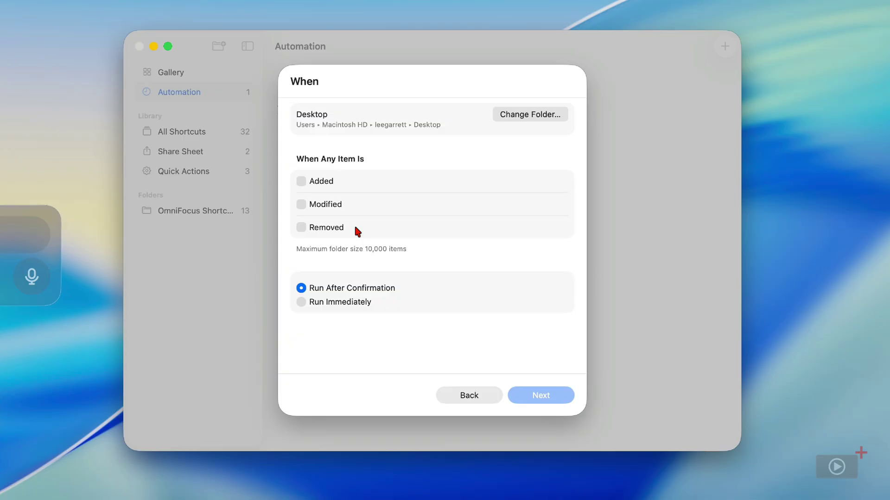
# Trigger it when items are Added, set Run Immediately with Notify When Run enabled
pyautogui.click(301, 181)
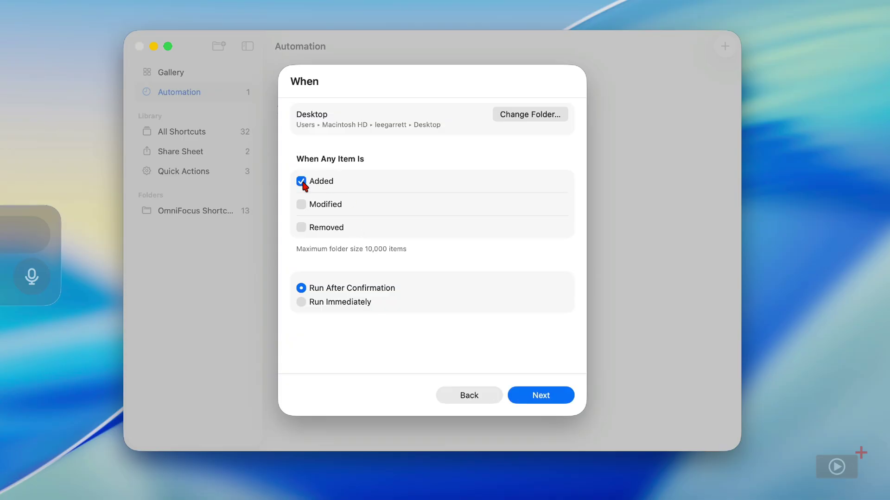
pyautogui.click(302, 302)
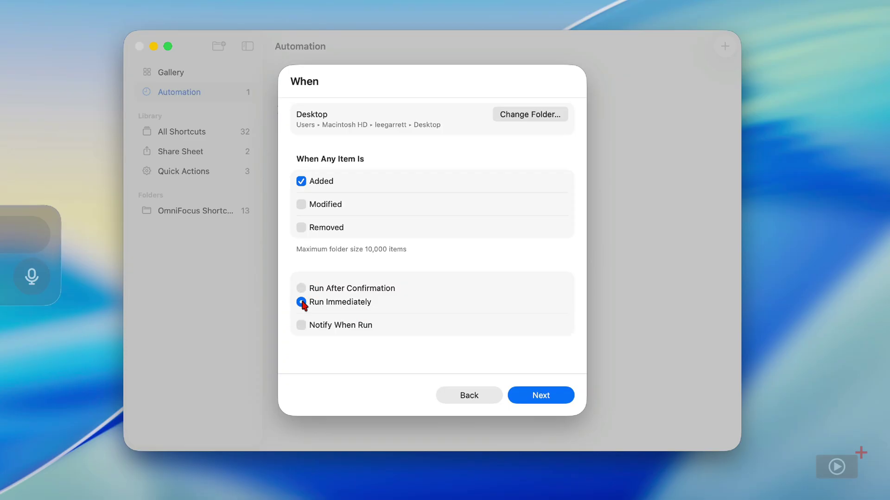
pyautogui.click(301, 325)
pyautogui.click(543, 397)
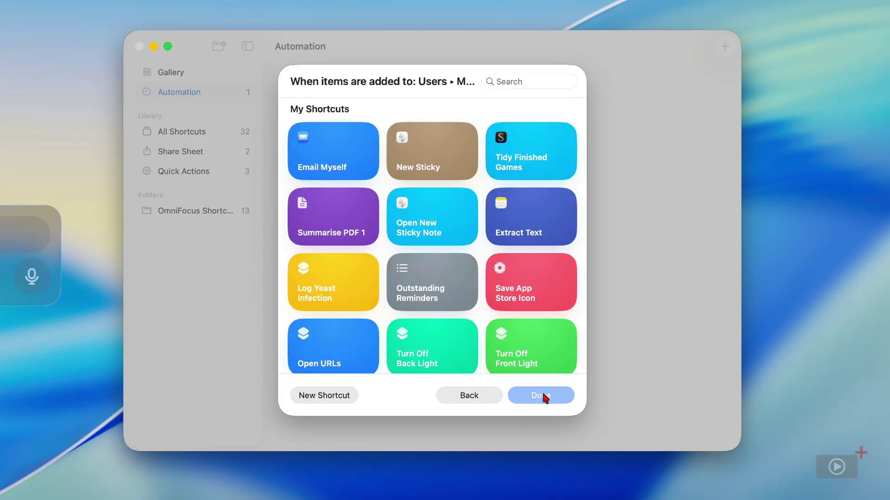
# Create a new shortcut for the automation named 'Move Screenshots'
pyautogui.click(350, 395)
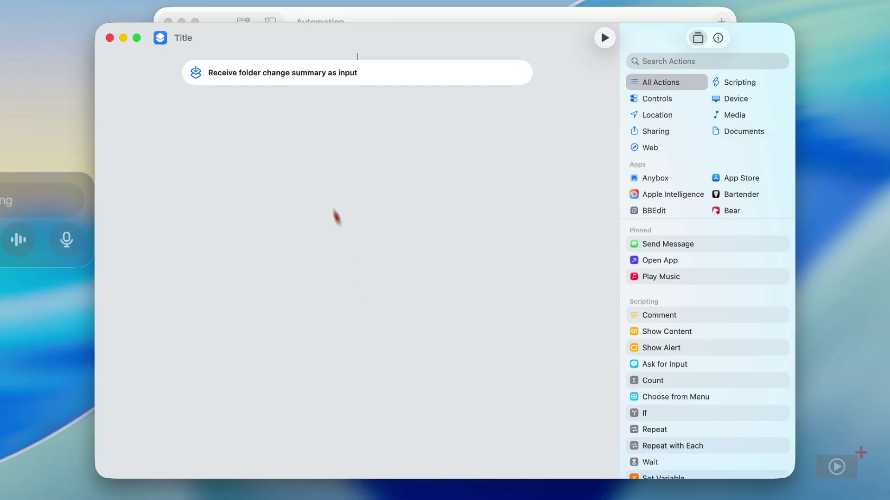
pyautogui.click(194, 38)
pyautogui.write('M')
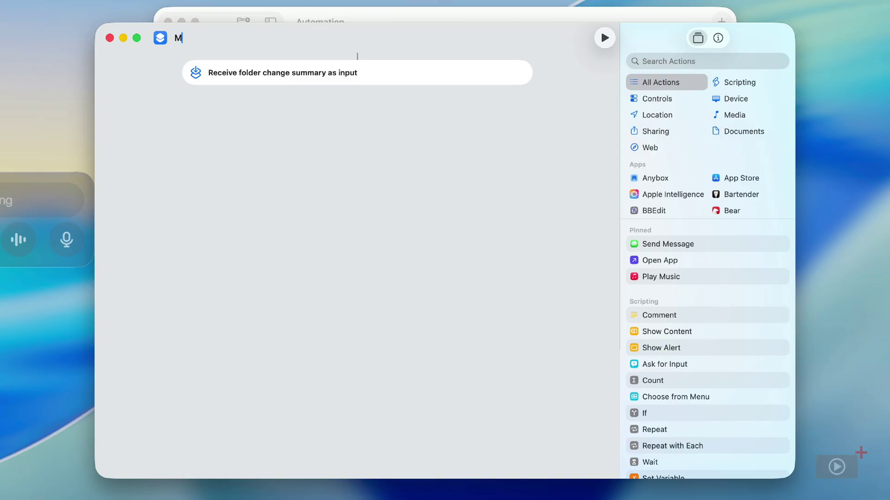
pyautogui.write('ove Screenshots')
# Add a Filter Files action working on the Shortcut Input's Added files
pyautogui.click(668, 62)
pyautogui.write('fil')
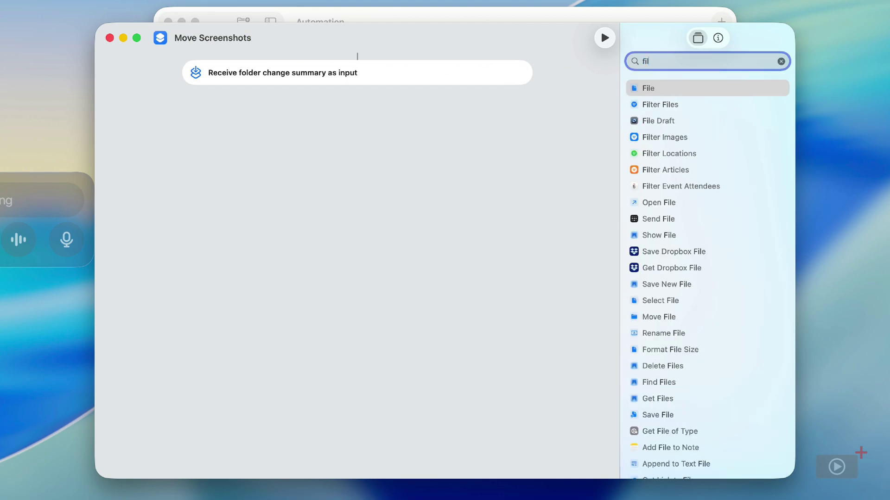
pyautogui.write('ter')
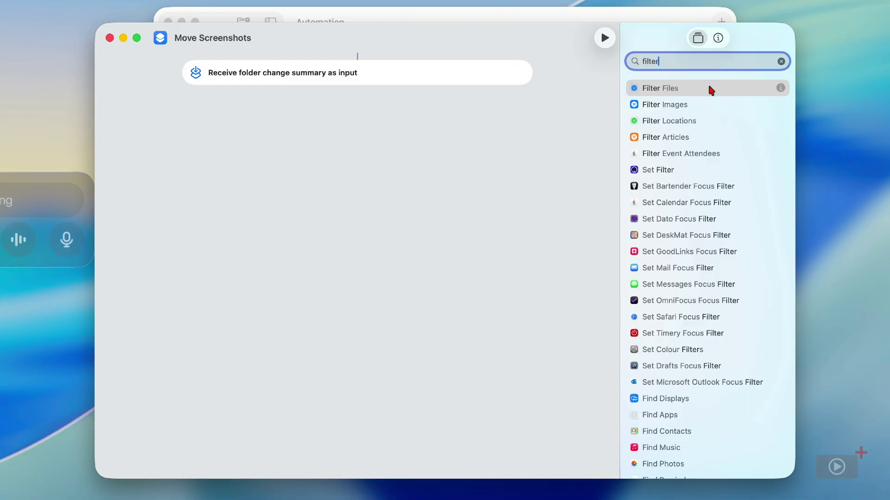
pyautogui.moveTo(658, 88); pyautogui.dragTo(355, 123)
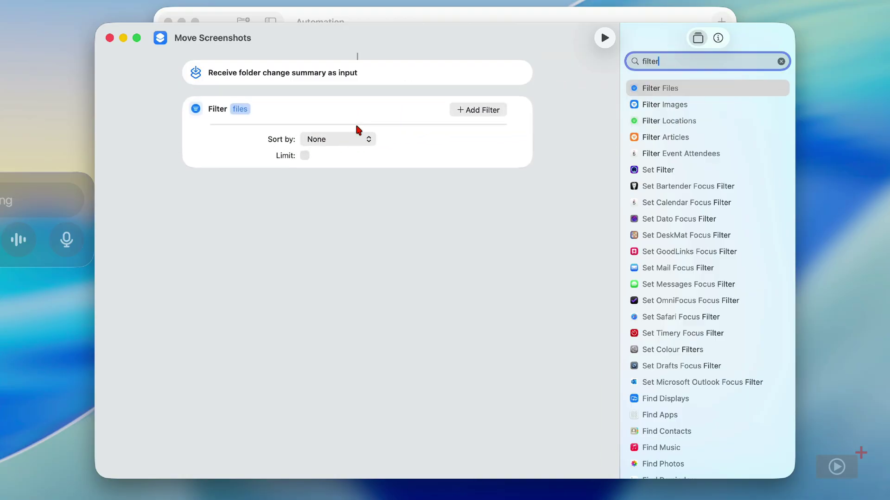
pyautogui.click(242, 111)
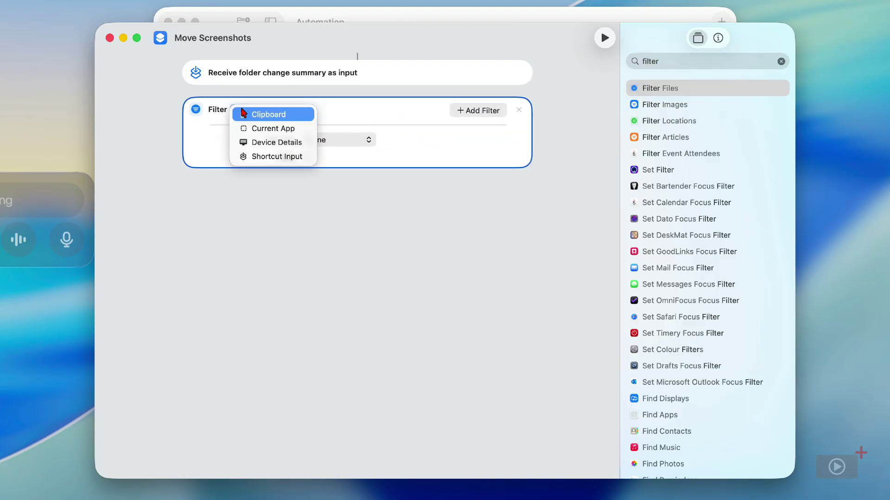
pyautogui.click(244, 158)
pyautogui.click(268, 105)
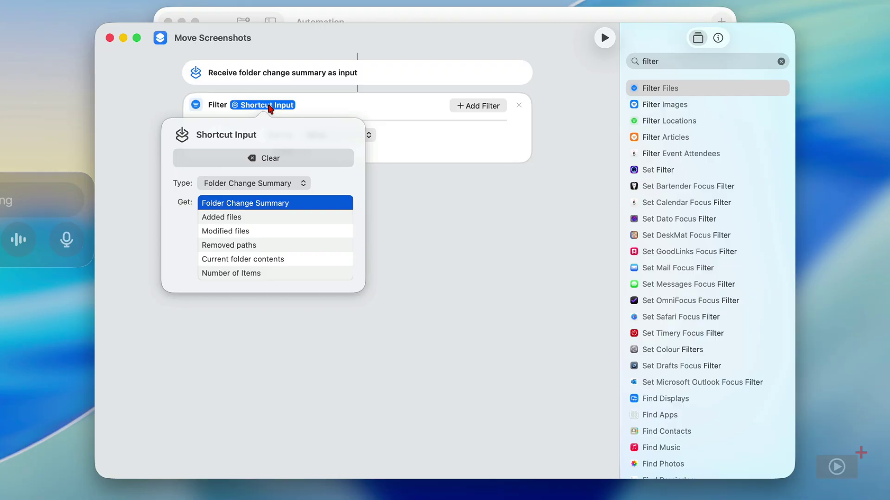
pyautogui.click(237, 218)
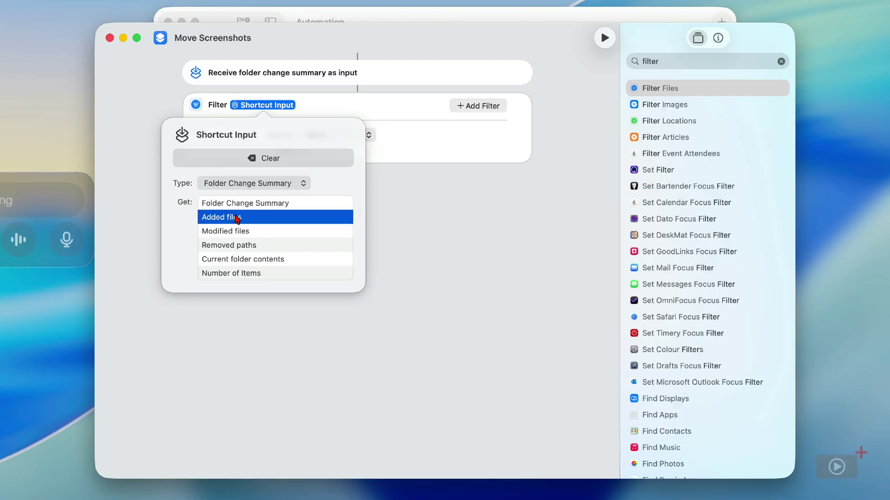
pyautogui.click(323, 107)
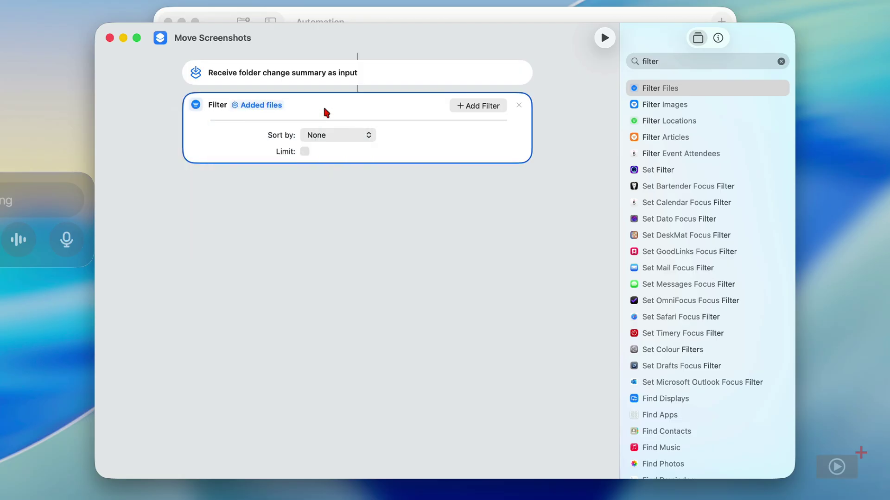
# Add a filter condition File Extension is 'png'
pyautogui.click(487, 107)
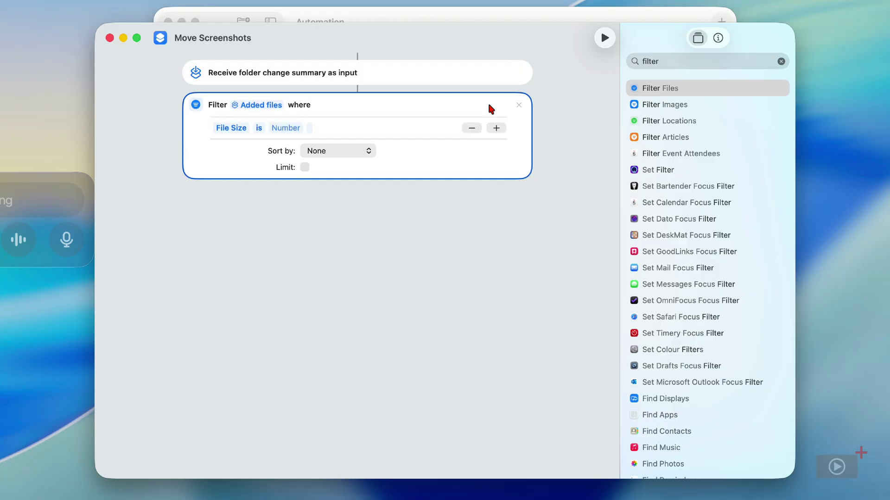
pyautogui.click(240, 129)
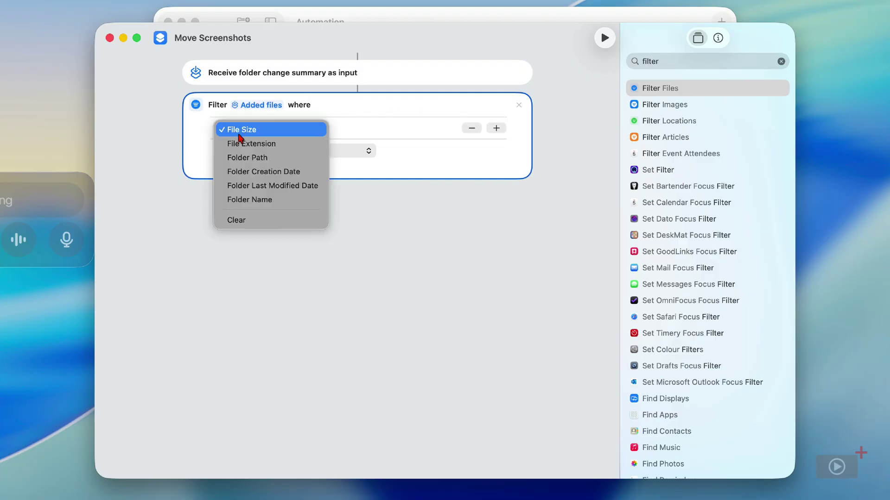
pyautogui.click(234, 143)
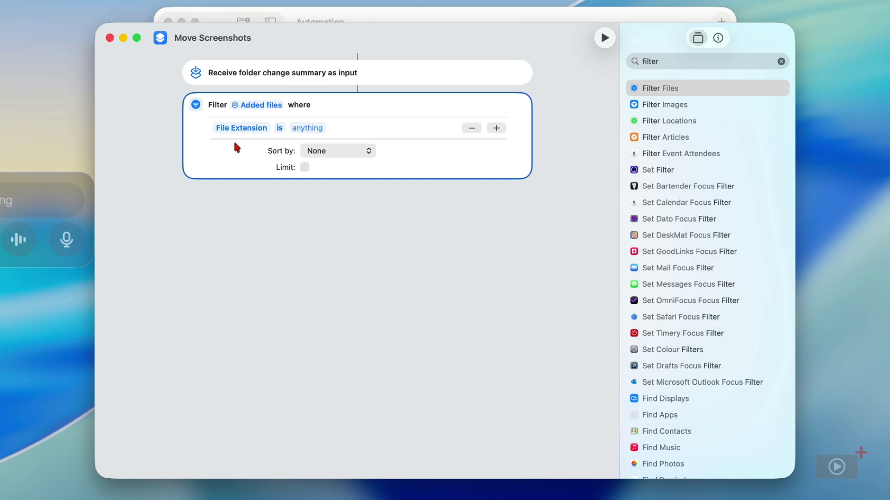
pyautogui.click(307, 128)
pyautogui.write('png')
# Add a File Extension 'jpg' condition and make the filter match Any condition
pyautogui.click(494, 128)
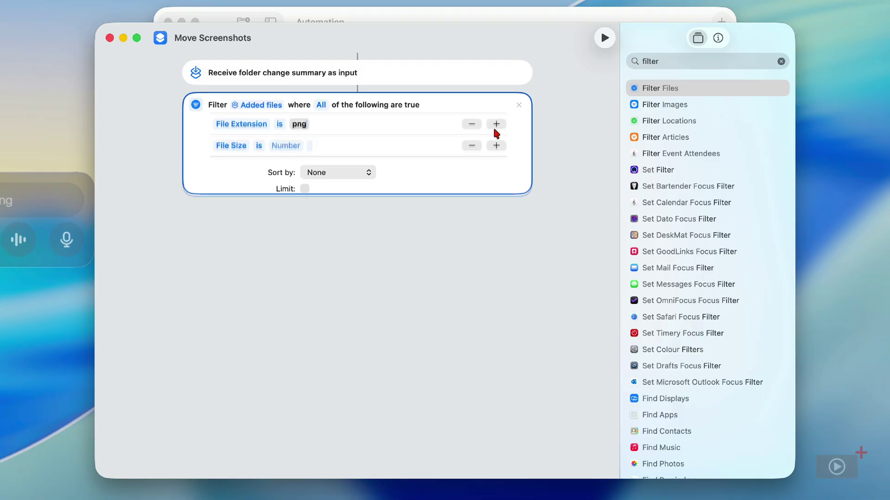
pyautogui.click(235, 150)
pyautogui.click(240, 165)
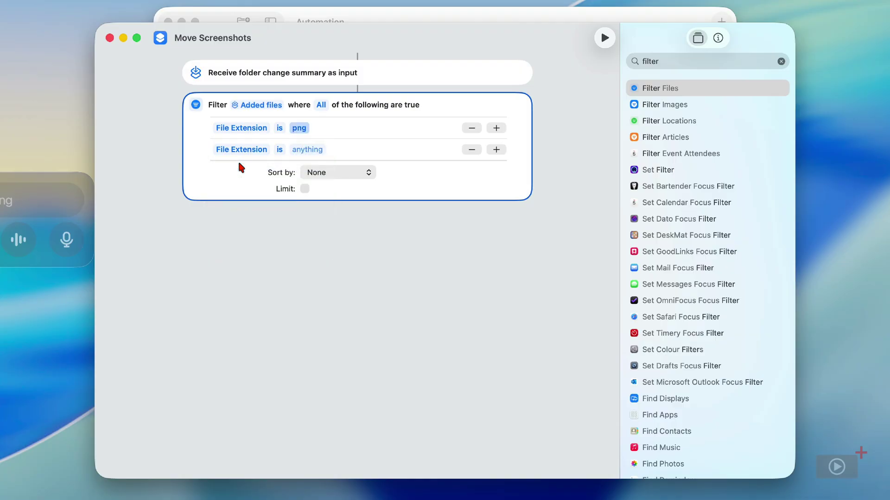
pyautogui.click(298, 150)
pyautogui.write('jpg')
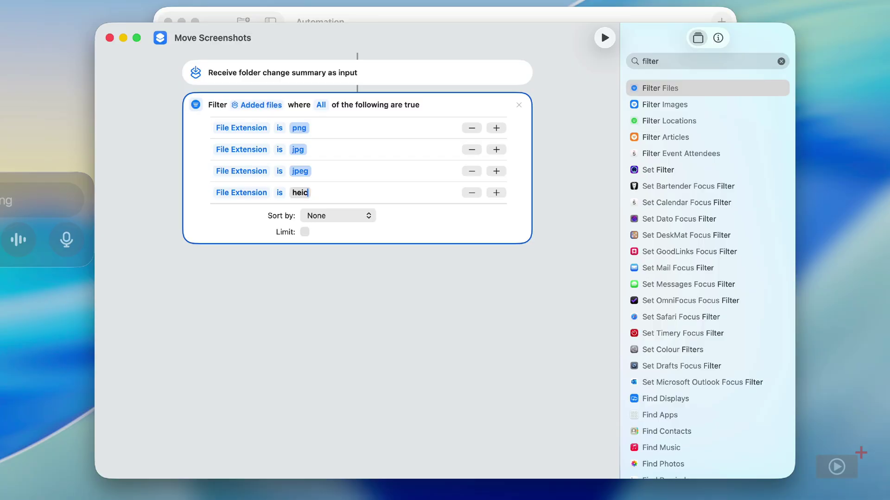
pyautogui.click(321, 105)
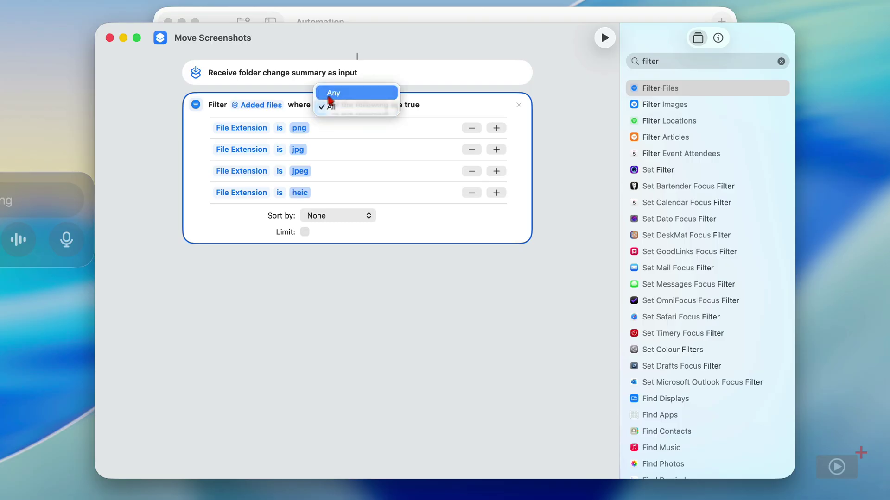
pyautogui.click(333, 94)
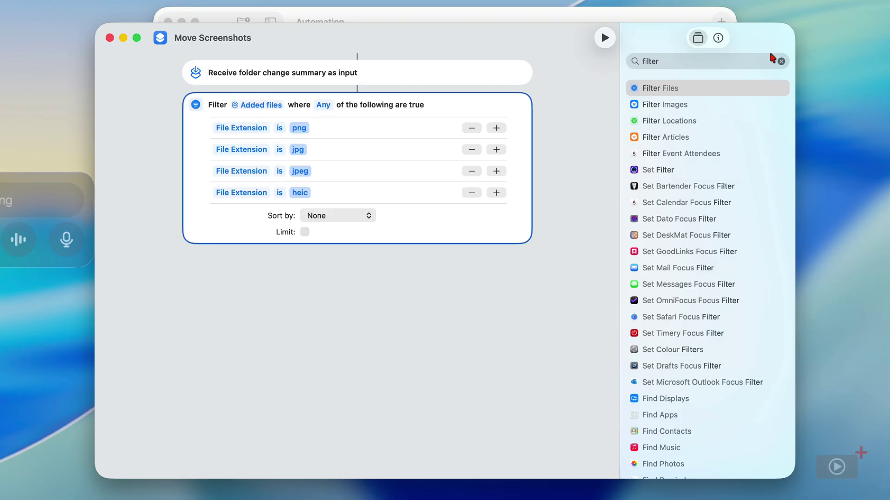
pyautogui.click(781, 61)
# Add a Repeat with Each loop over the filtered Files below the filter
pyautogui.write('r')
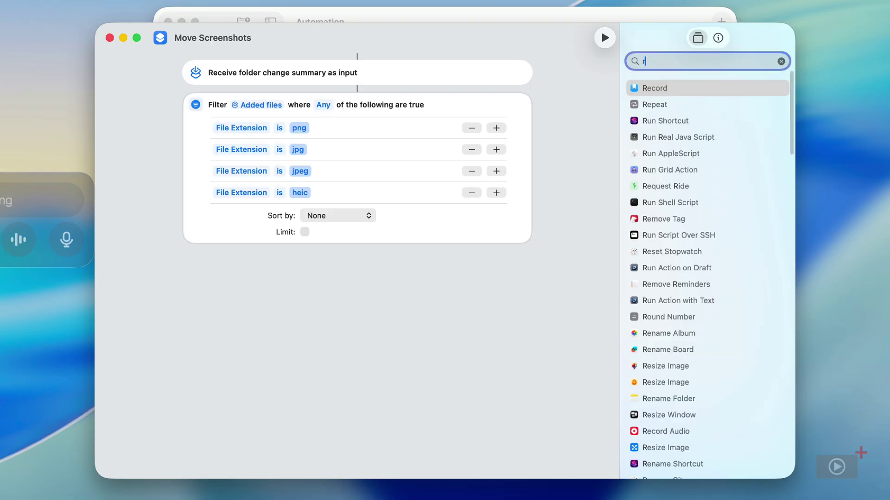
pyautogui.write('epeat')
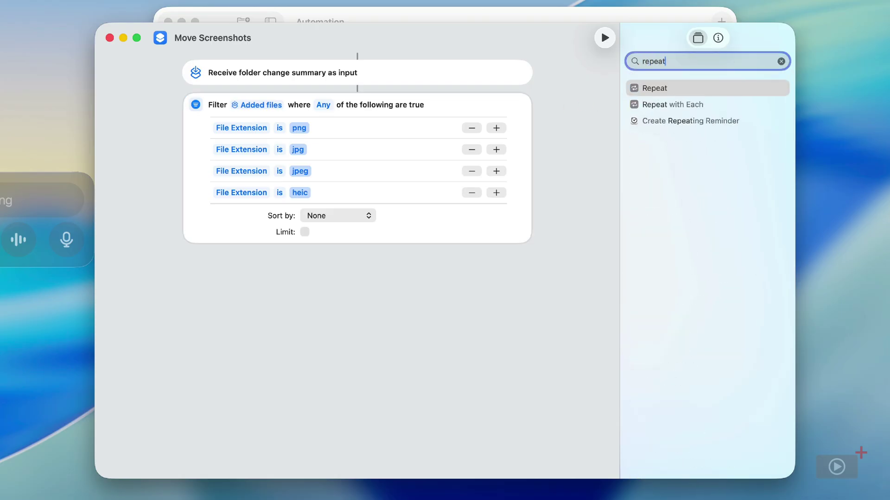
pyautogui.moveTo(673, 110); pyautogui.dragTo(299, 261)
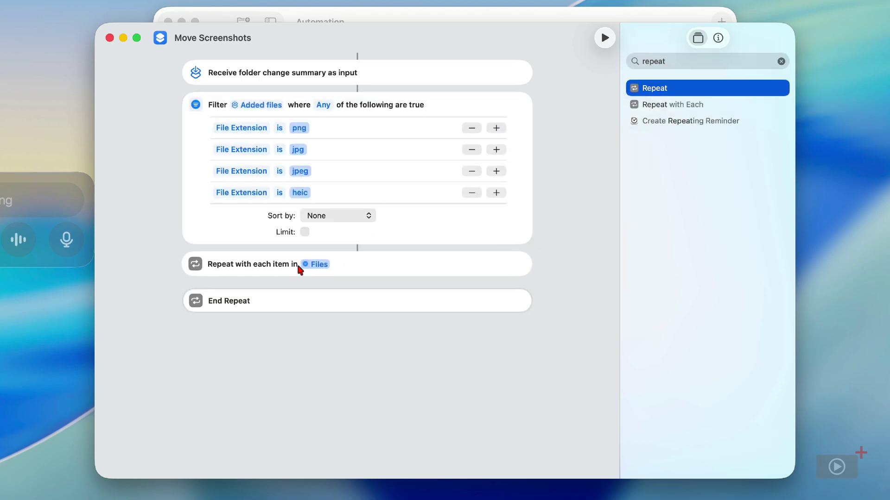
pyautogui.click(781, 61)
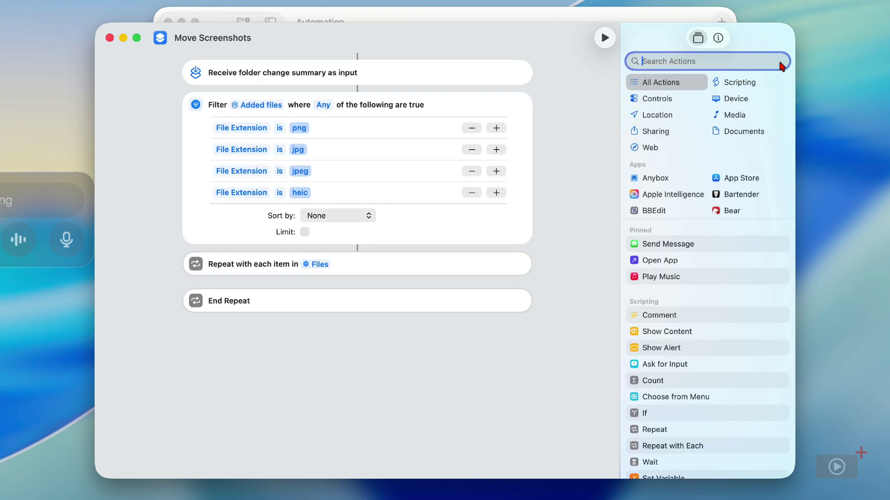
# Place a Move File action inside the loop that moves the Repeat Item
pyautogui.write('move')
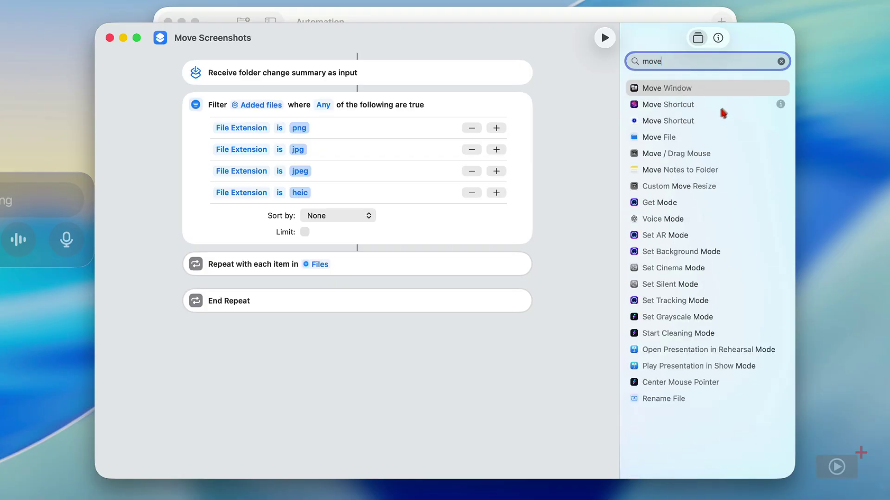
pyautogui.moveTo(722, 137); pyautogui.dragTo(337, 301)
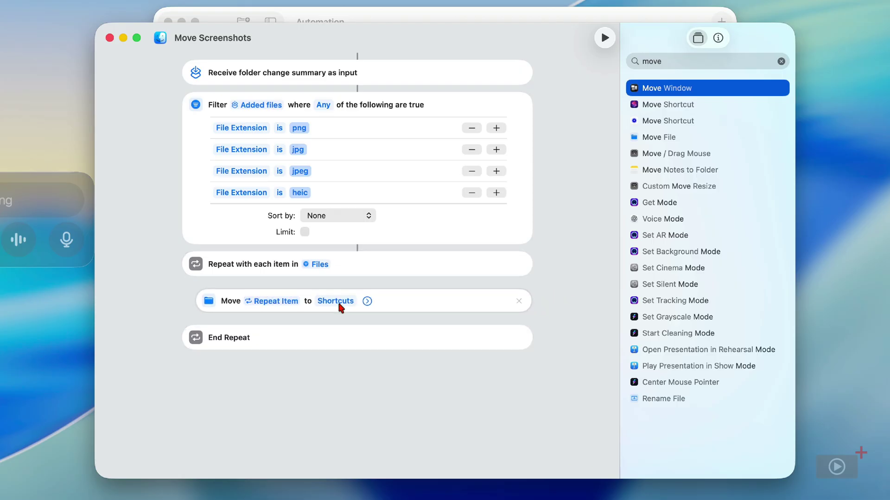
pyautogui.click(266, 302)
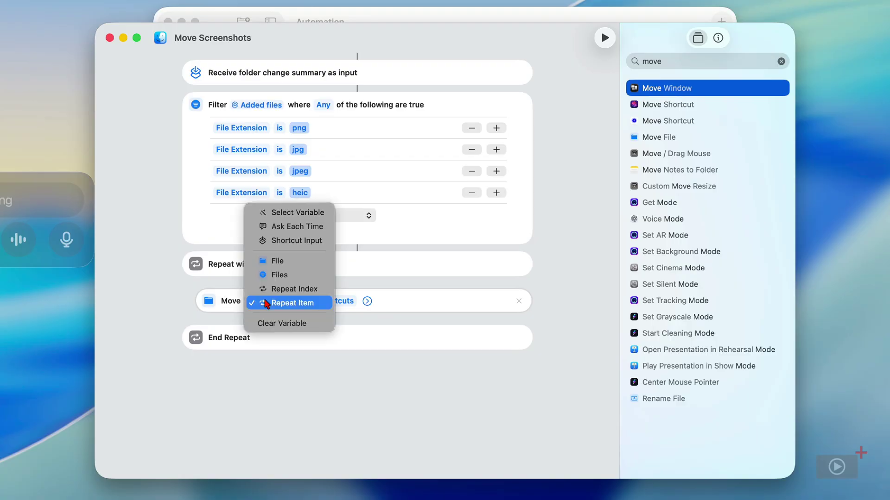
pyautogui.click(285, 212)
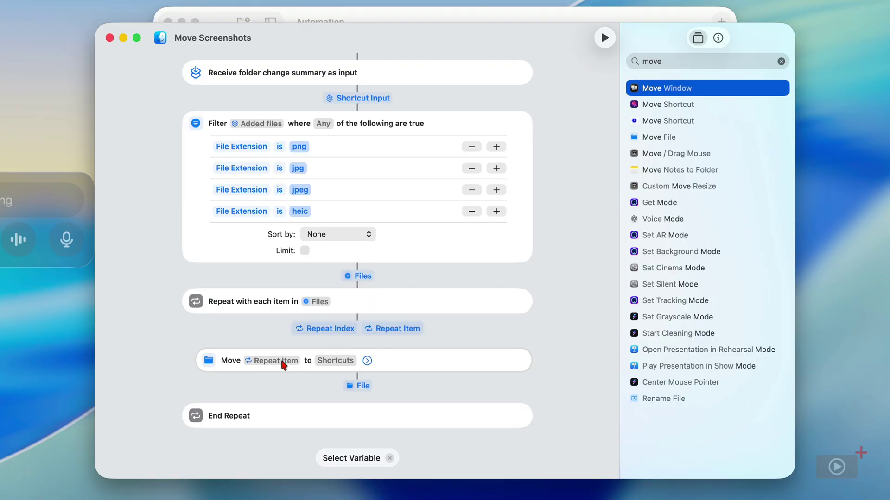
pyautogui.click(407, 331)
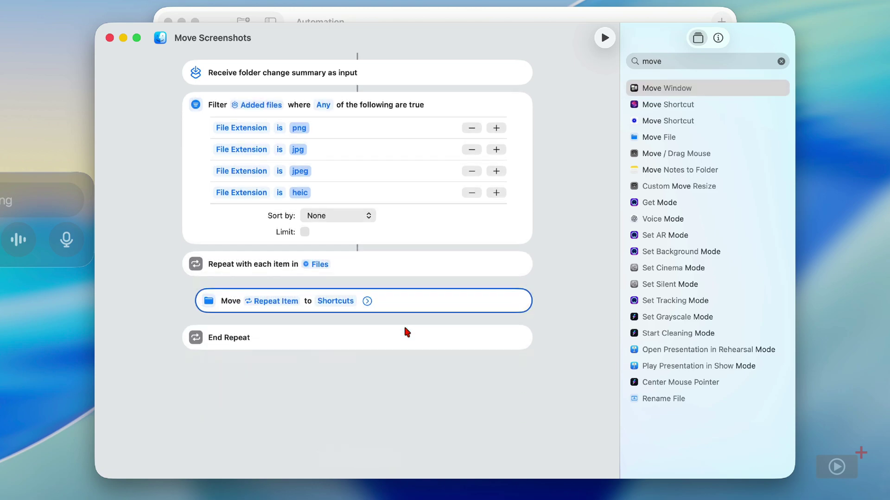
# Set the Move destination to iCloud Drive > Screenshots > Screenshots and close the editor
pyautogui.click(334, 302)
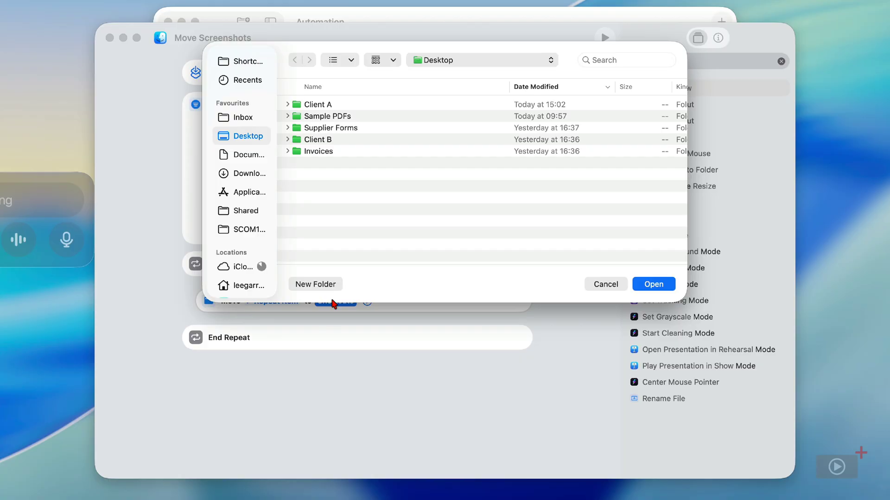
pyautogui.click(238, 268)
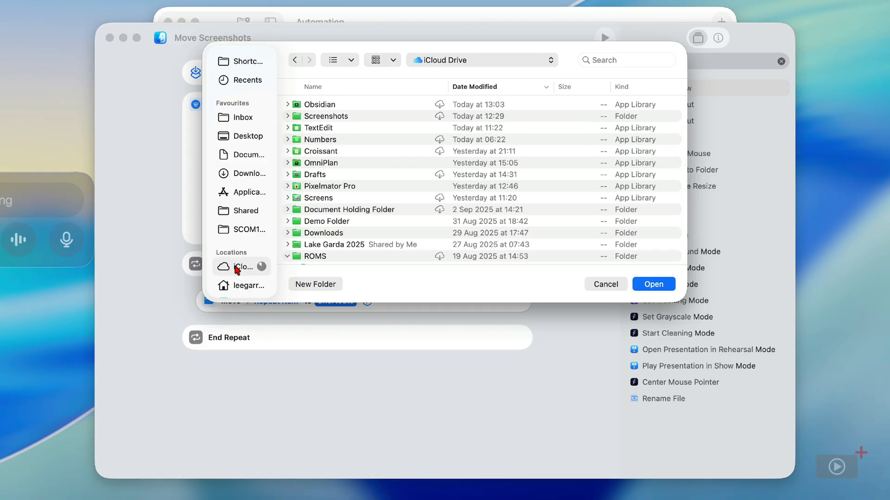
pyautogui.click(323, 119)
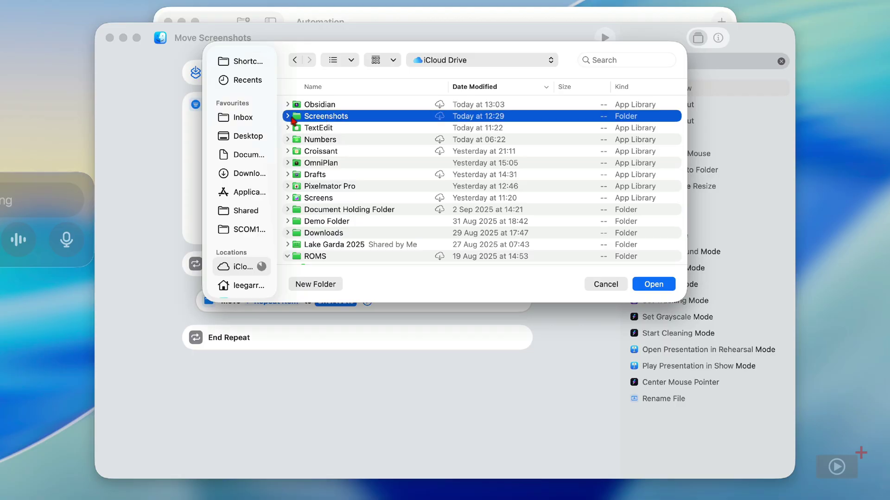
pyautogui.doubleClick(323, 118)
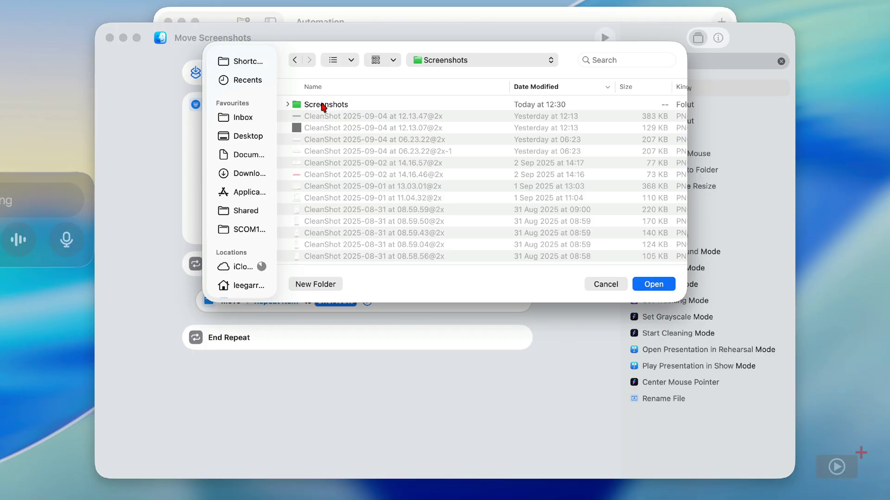
pyautogui.click(323, 105)
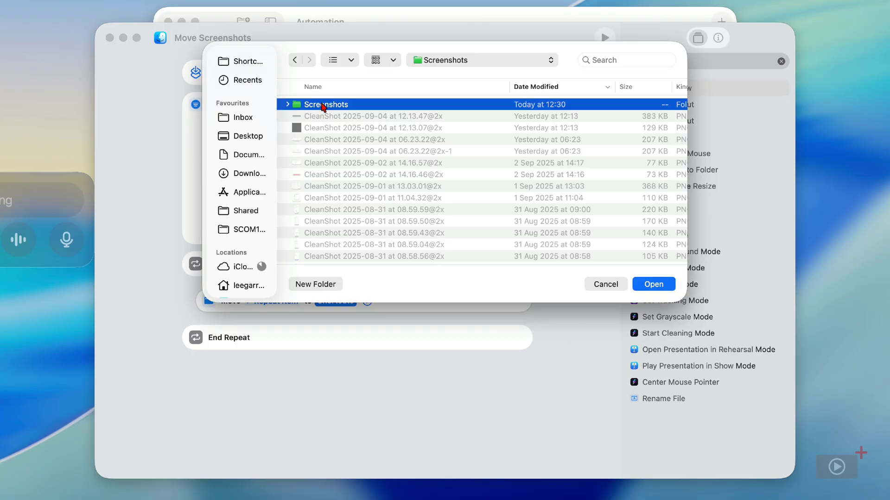
pyautogui.click(660, 285)
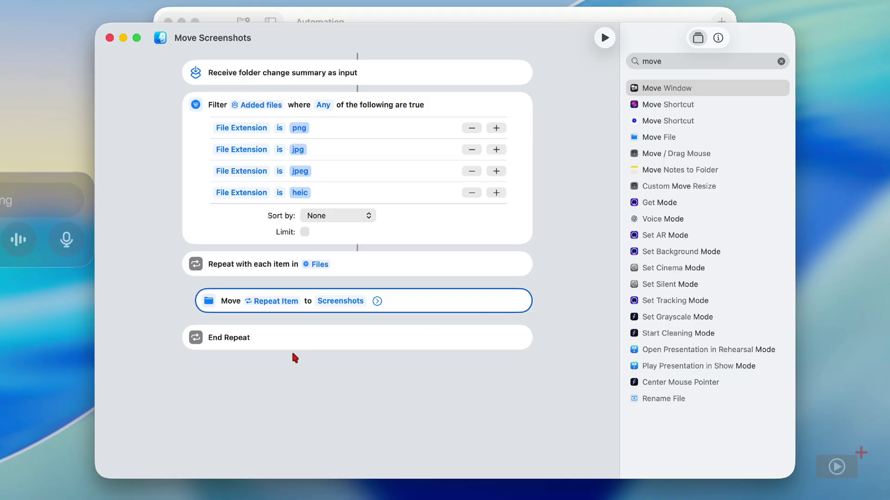
pyautogui.click(110, 38)
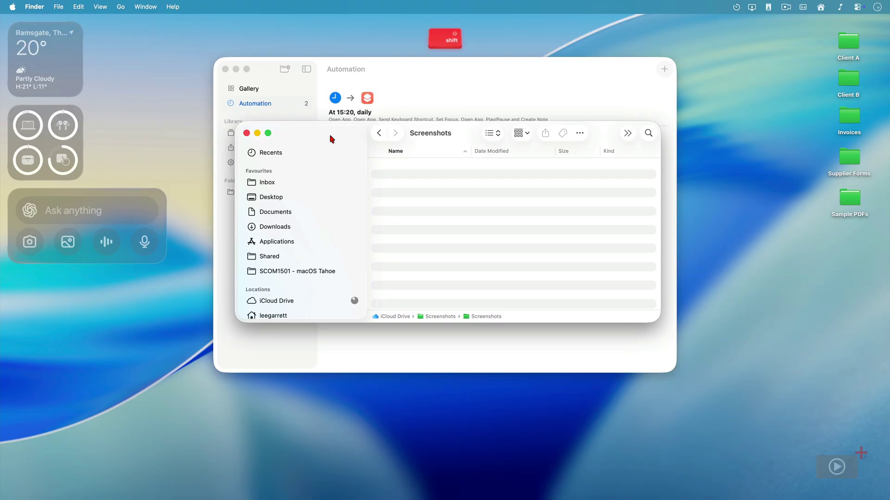
# Capture a region screenshot with Shift-Command-4 and save it to the Desktop
pyautogui.press('shift+super+4')
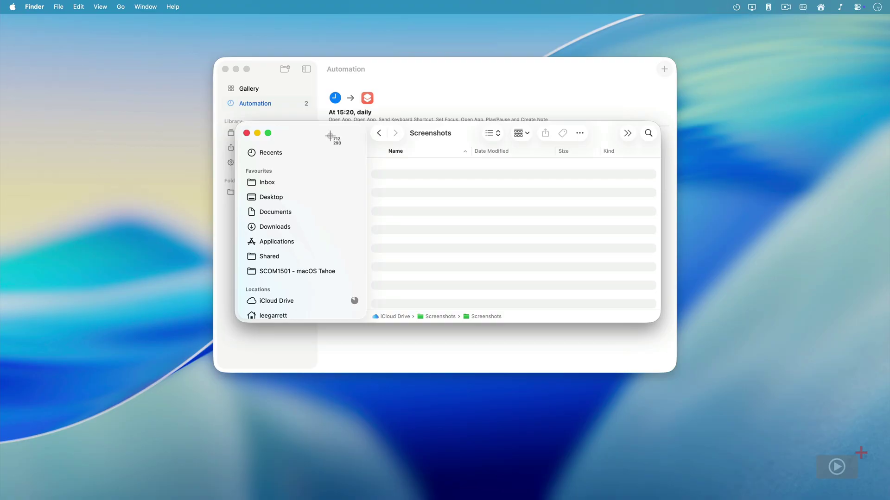
pyautogui.moveTo(198, 46); pyautogui.dragTo(707, 409)
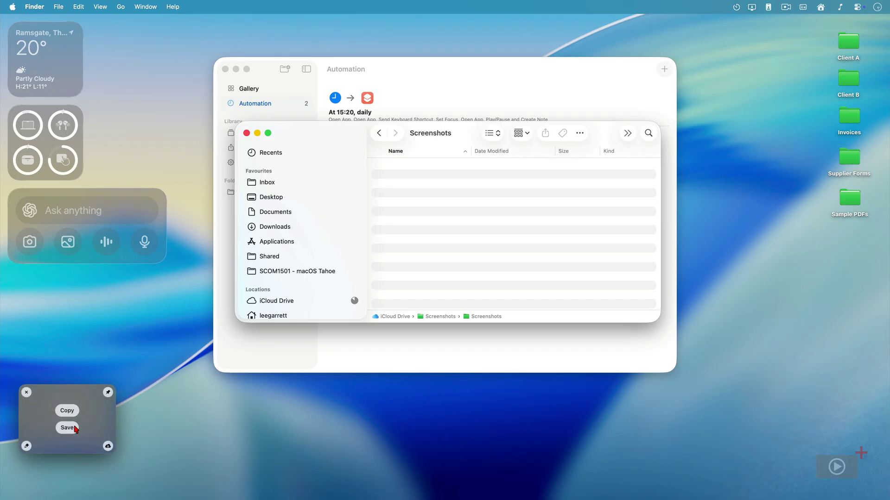
pyautogui.click(67, 428)
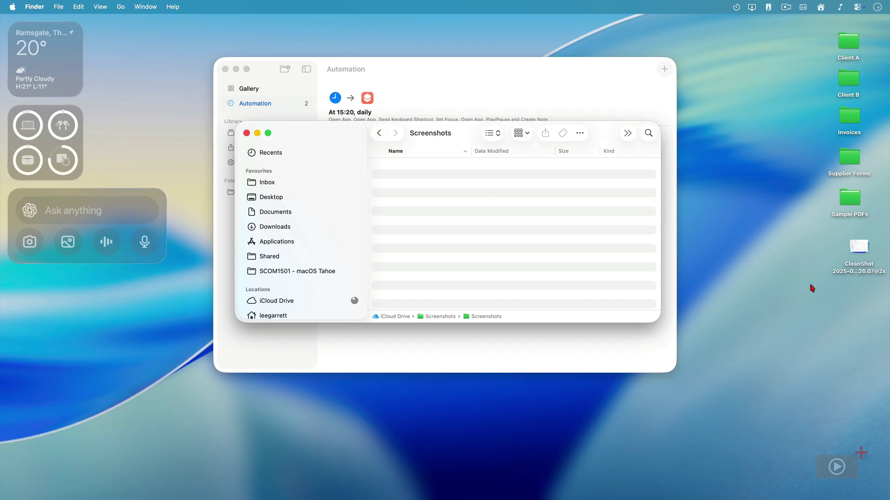